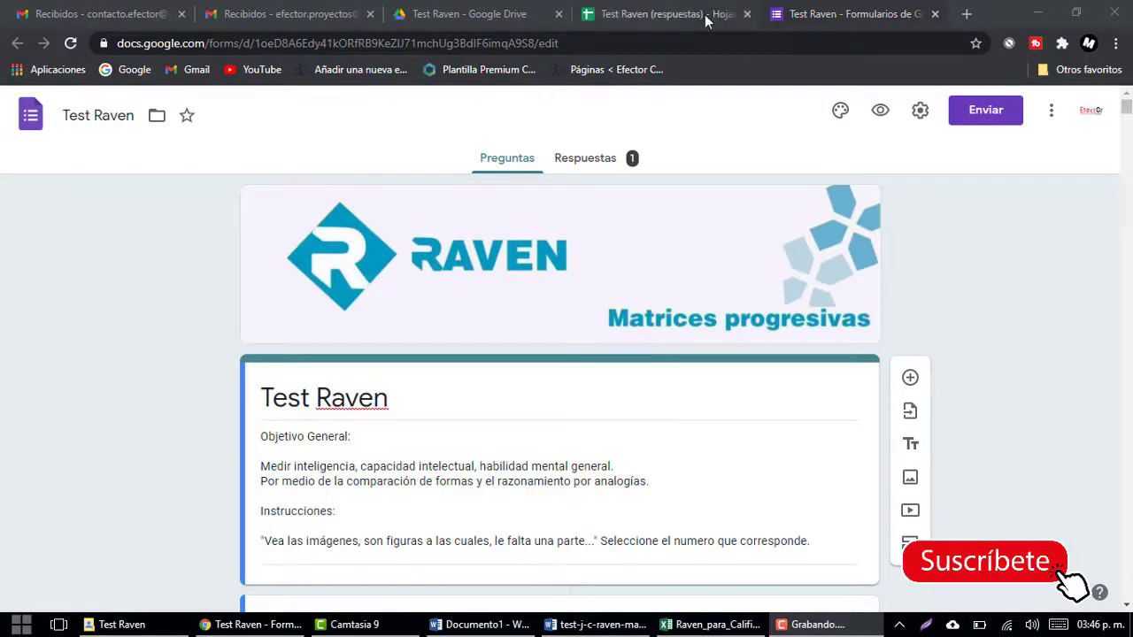
- Scroll through the Test Raven form's questions and answer options
scroll(488, 310, "down", 2)
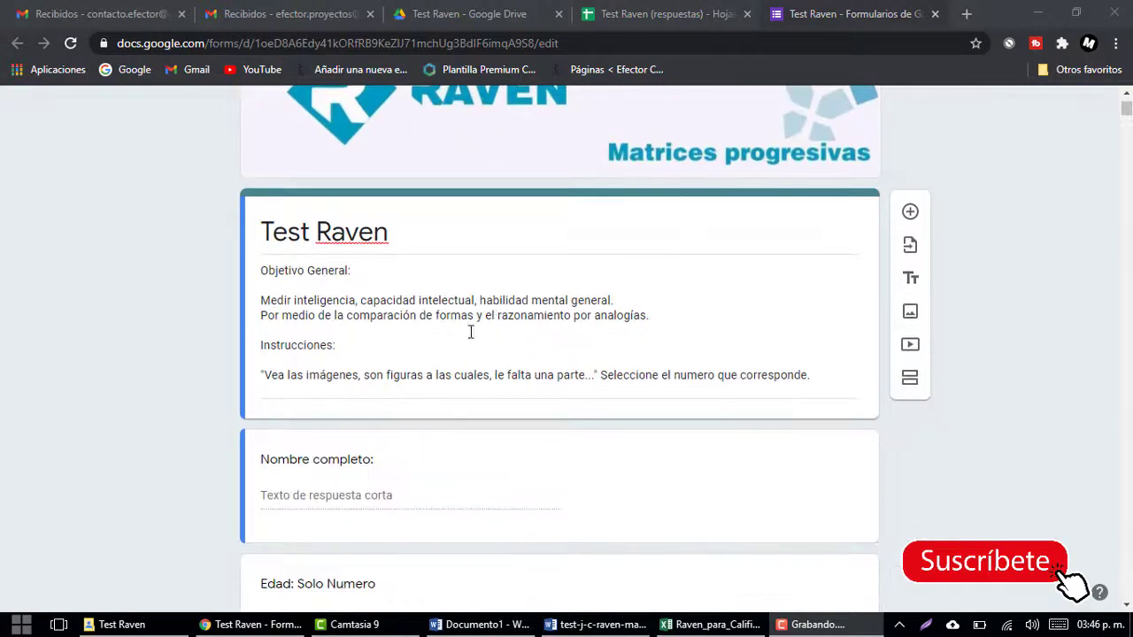
scroll(363, 370, "down", 2)
scroll(341, 389, "down", 2)
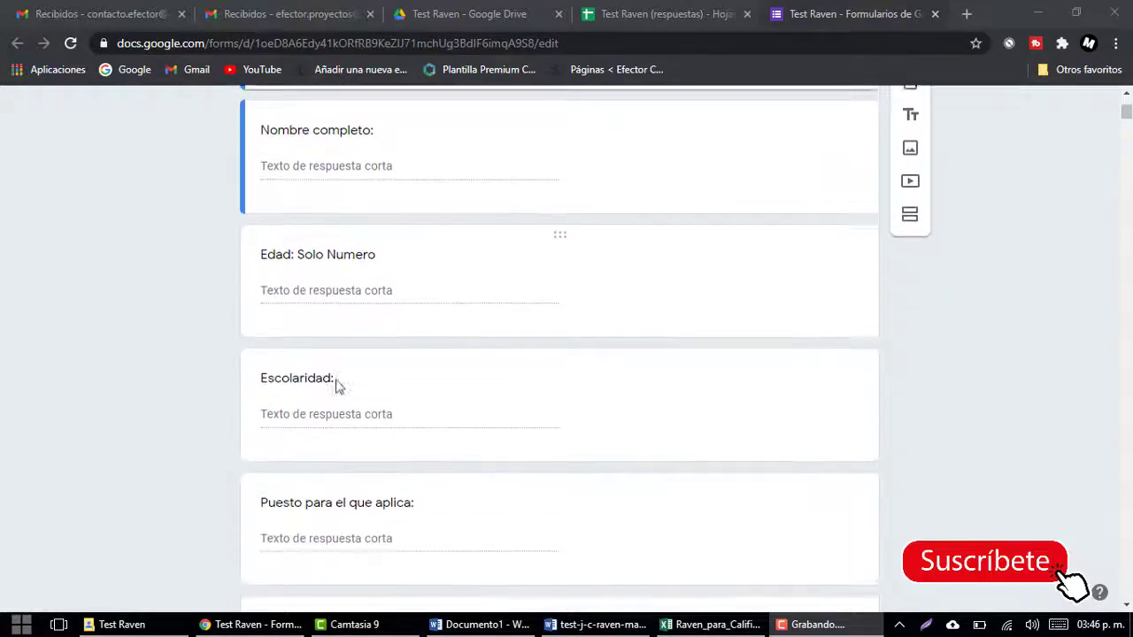
scroll(292, 318, "down", 1)
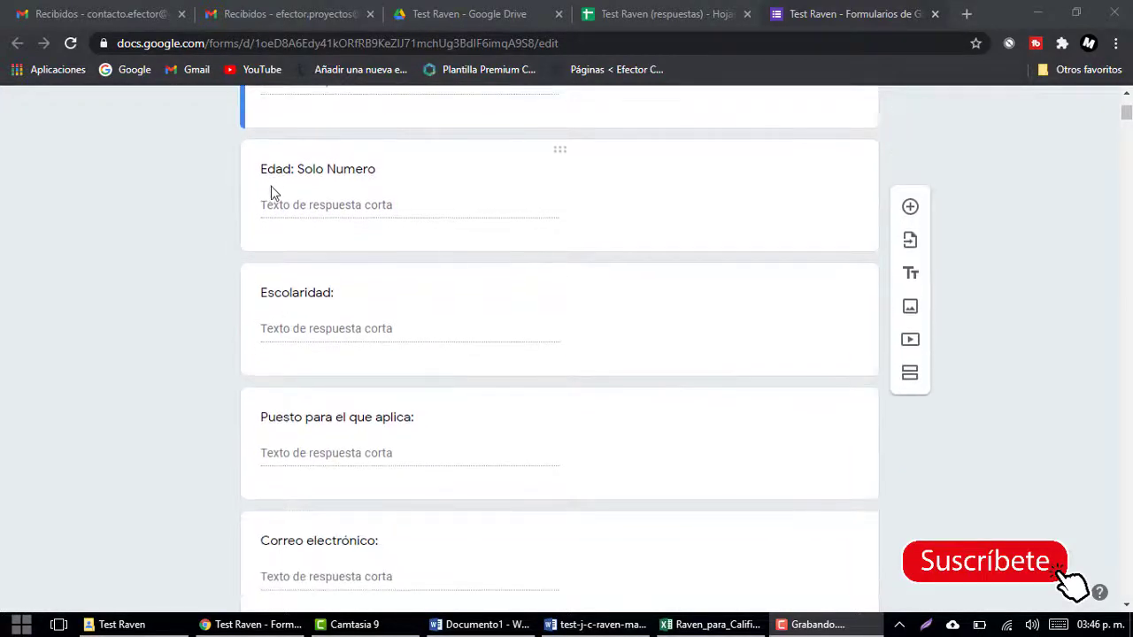
scroll(322, 322, "down", 5)
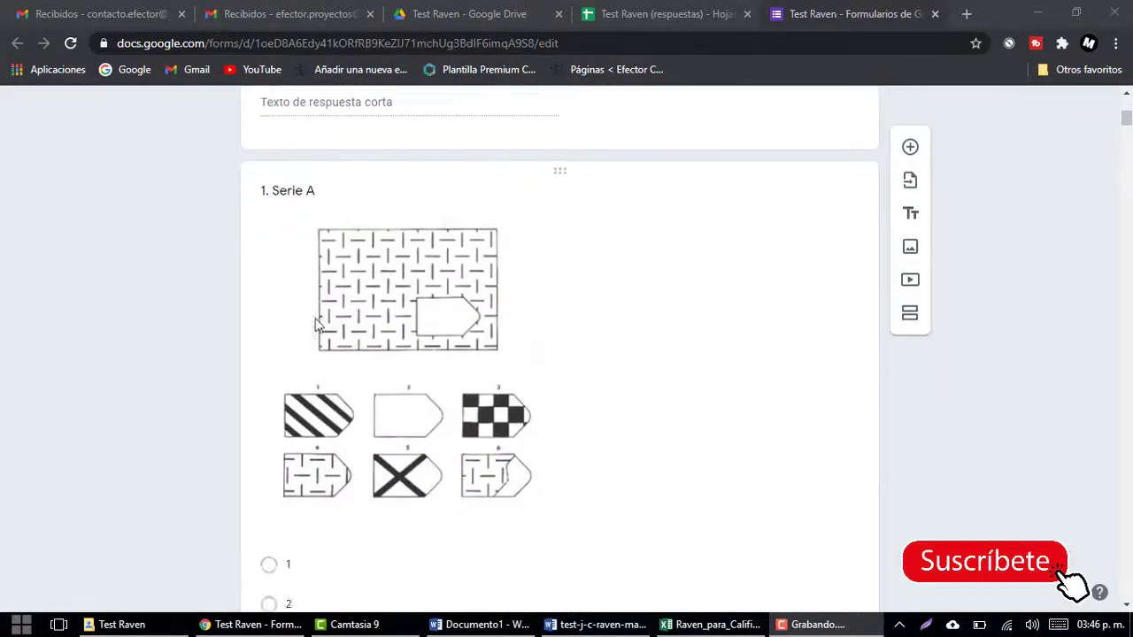
scroll(274, 230, "down", 2)
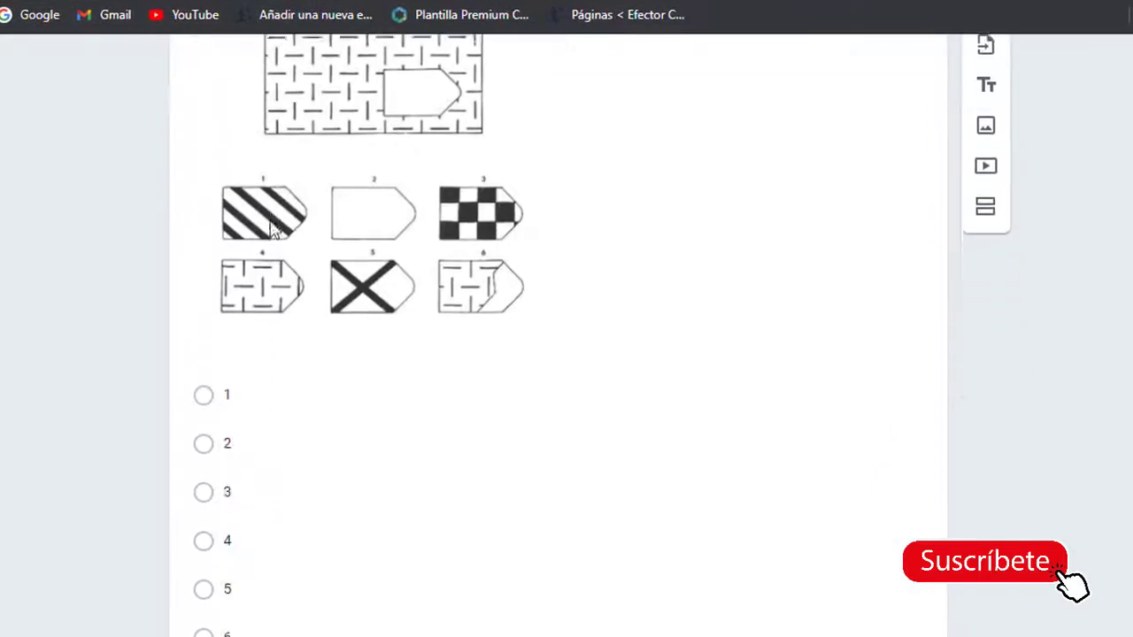
scroll(301, 248, "up", 3)
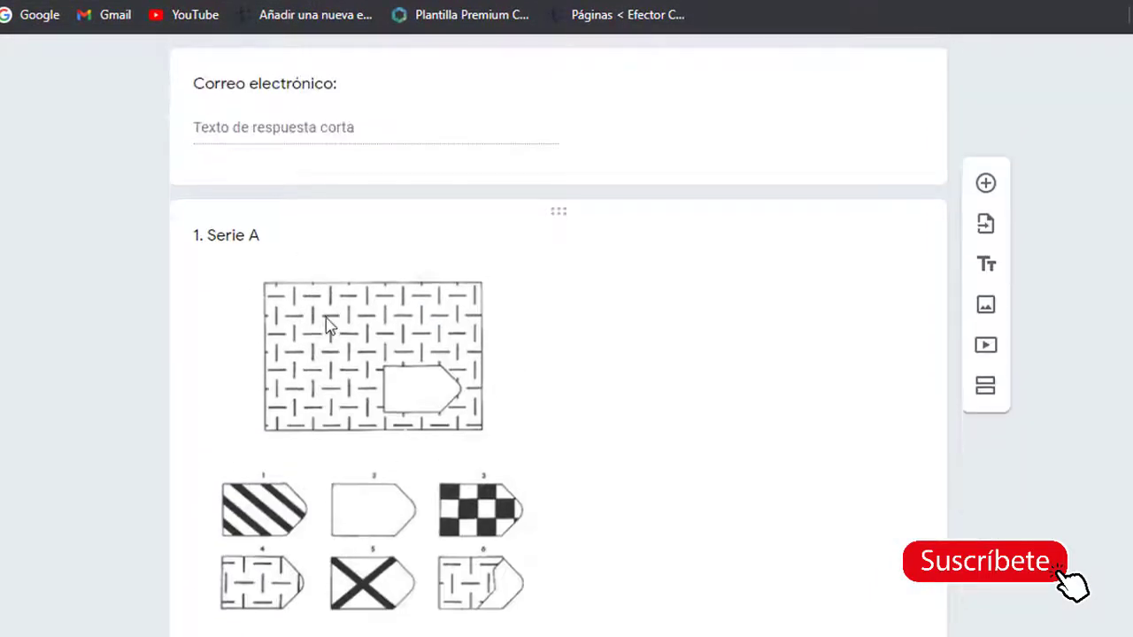
scroll(328, 327, "down", 1)
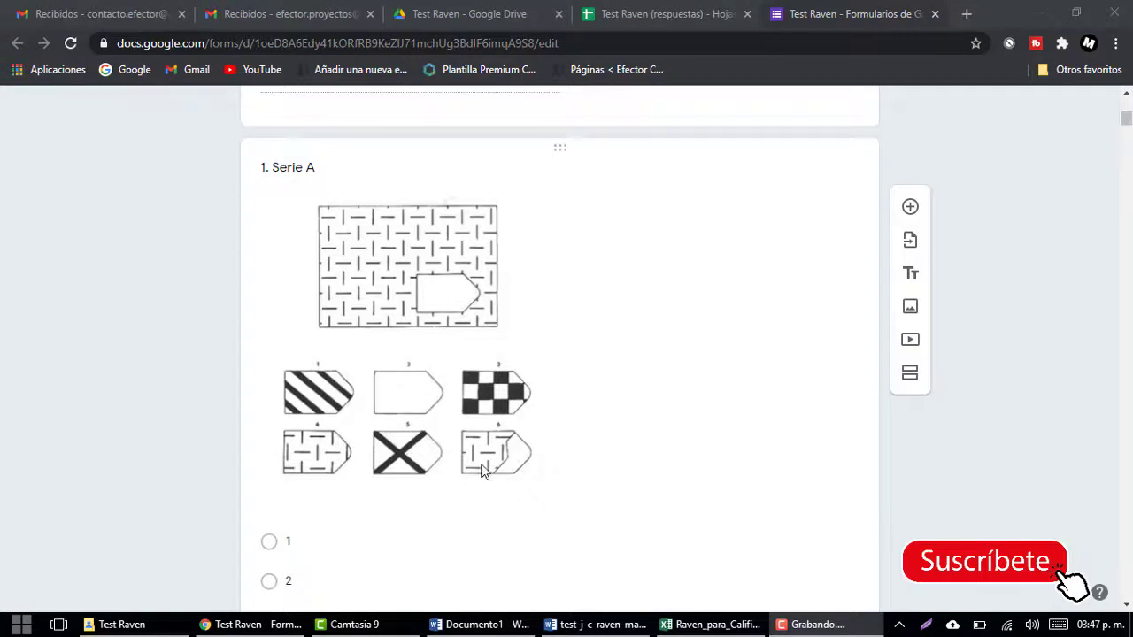
scroll(346, 463, "down", 1)
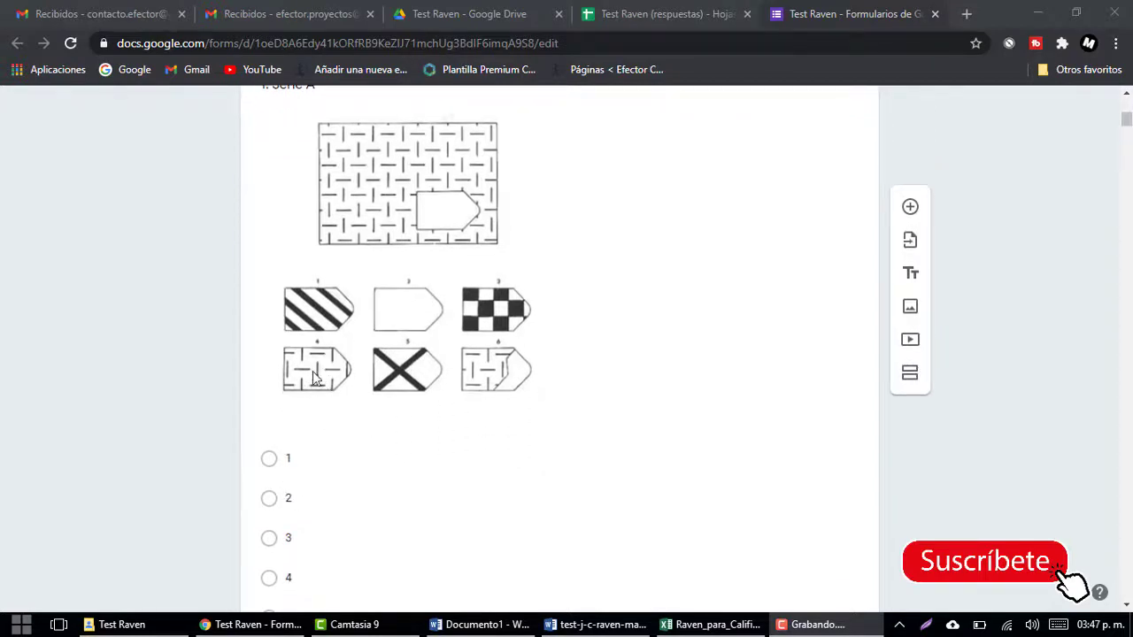
- Put the first question's answer options into edit mode and look over the rest of the form
left_click(271, 580)
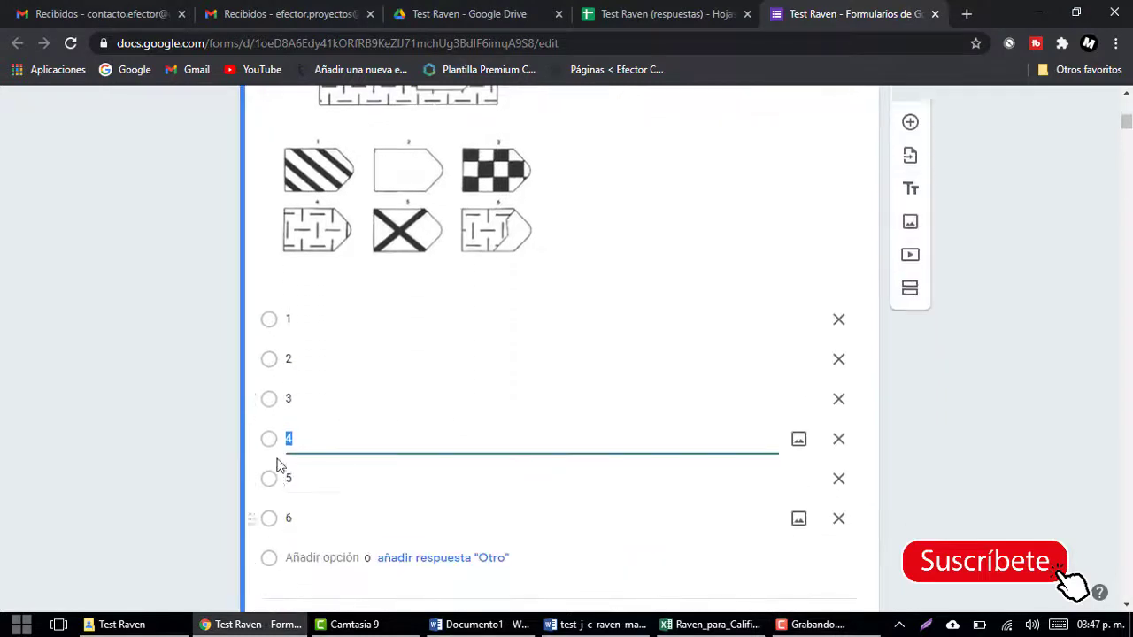
scroll(673, 384, "down", 5)
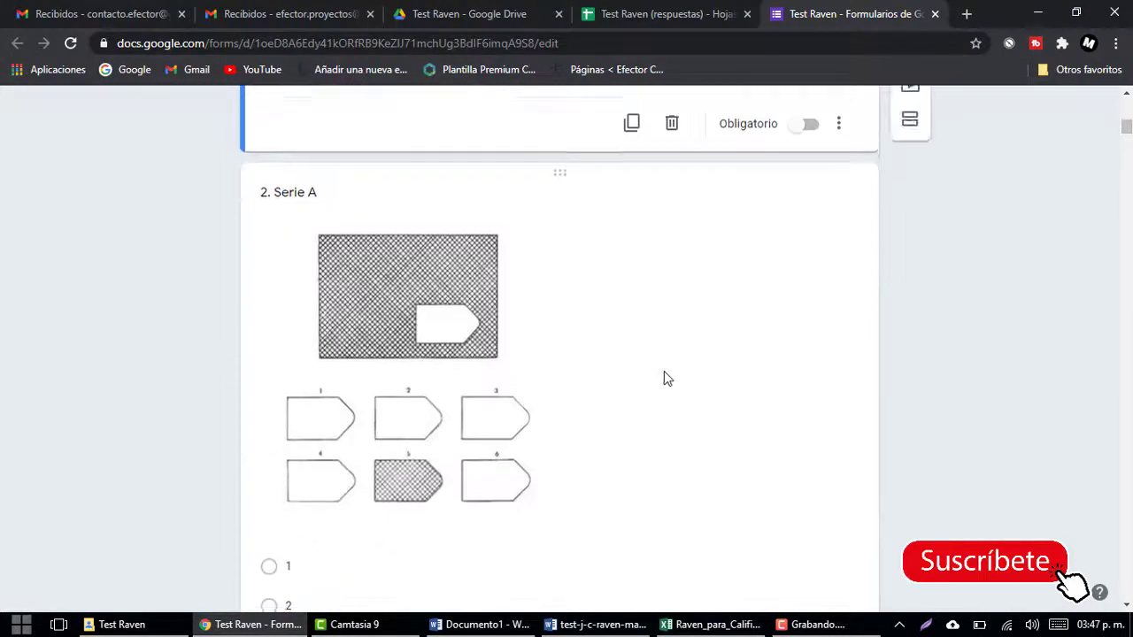
scroll(664, 377, "down", 10)
scroll(682, 381, "down", 7)
left_click_drag(1128, 139, 1127, 591)
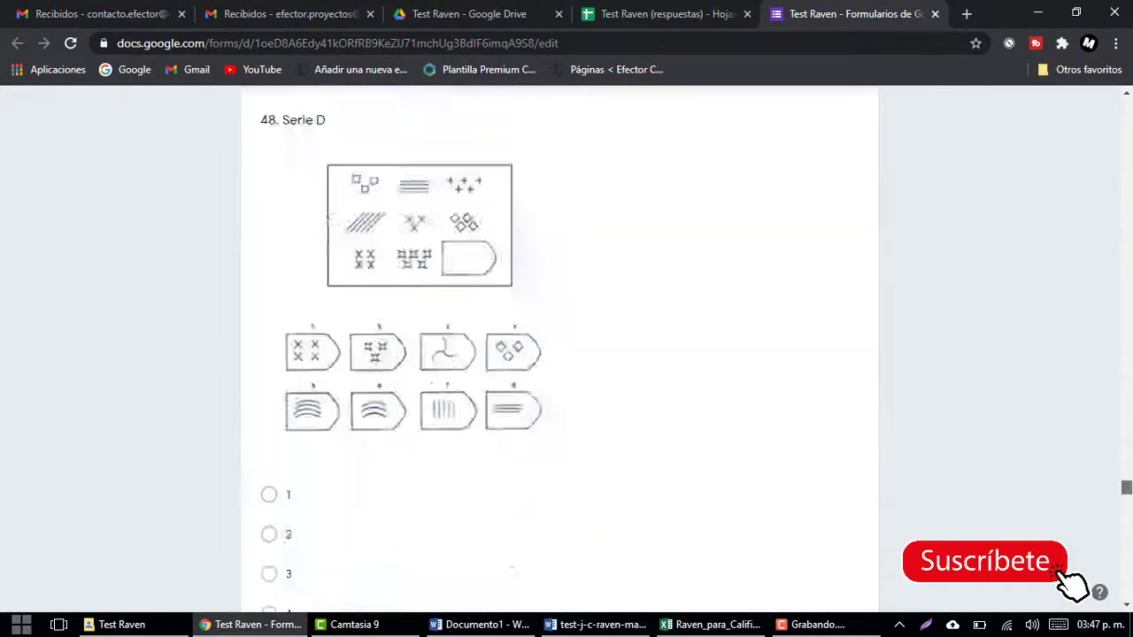
scroll(1024, 345, "up", 8)
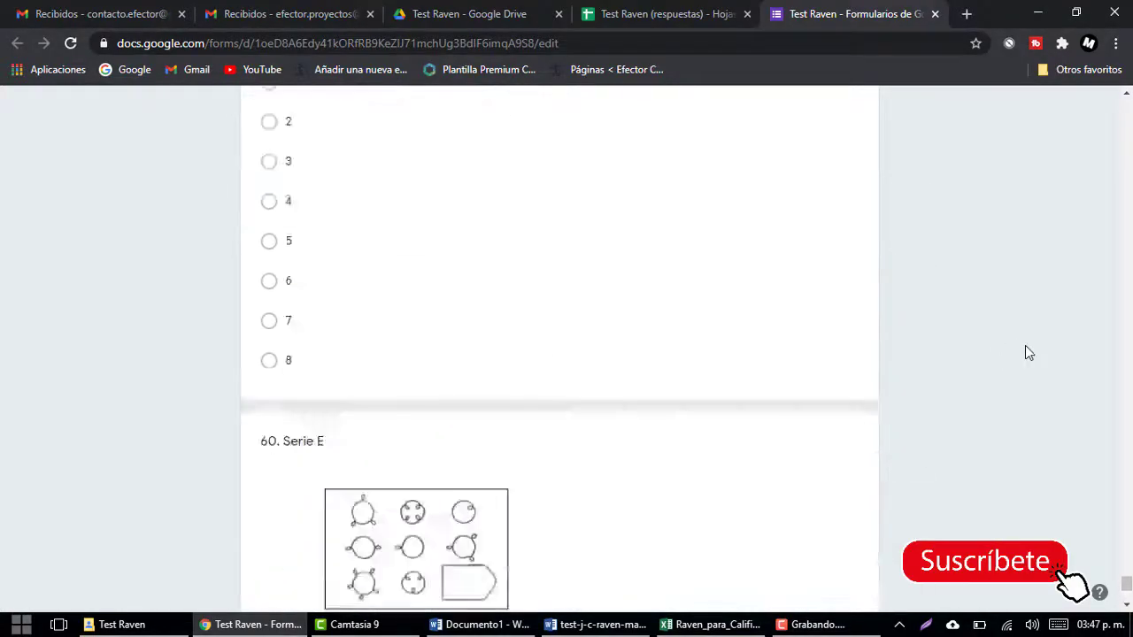
scroll(1025, 345, "up", 8)
scroll(990, 343, "up", 8)
scroll(990, 343, "up", 8)
- Switch to the Test Raven (respuestas) spreadsheet and inspect the answer cells in row 2
left_click(655, 38)
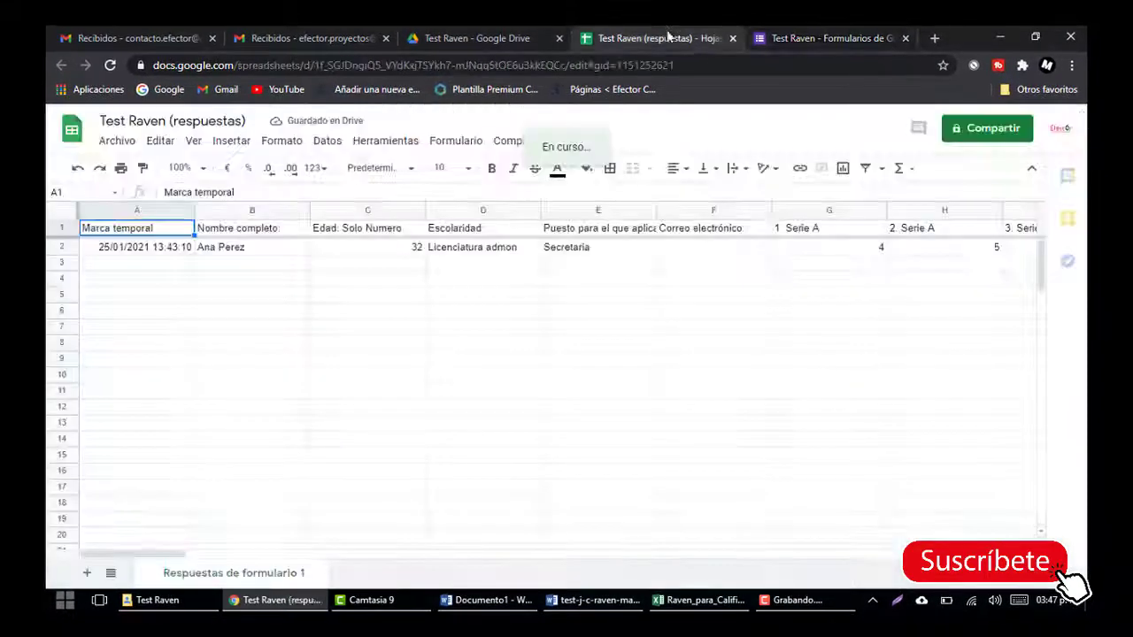
left_click(232, 244)
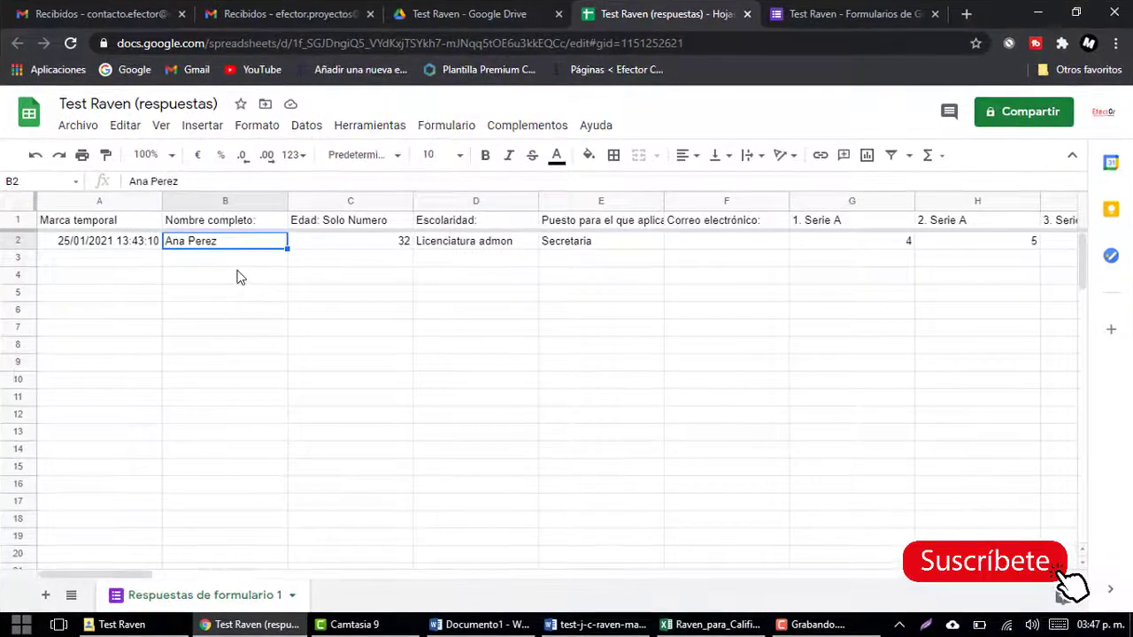
key("Up")
key("Right")
key("Right")
key("Right")
key("Right")
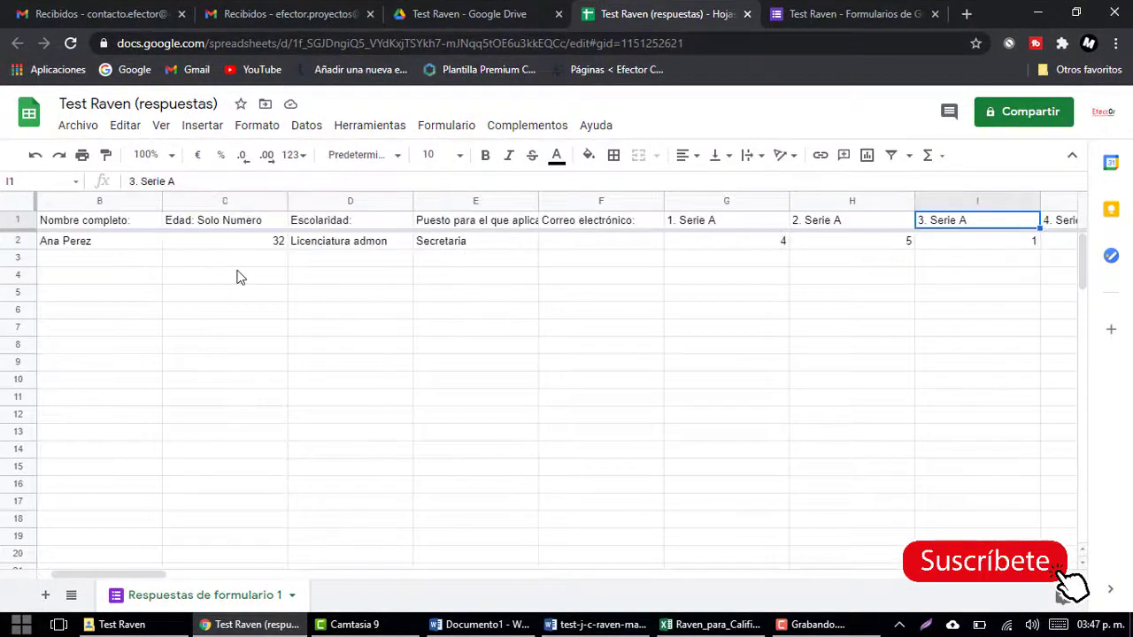
key("Down")
key("Left")
key("Left")
- Select the first response row from the timestamp in A2 through column BN
key("Up")
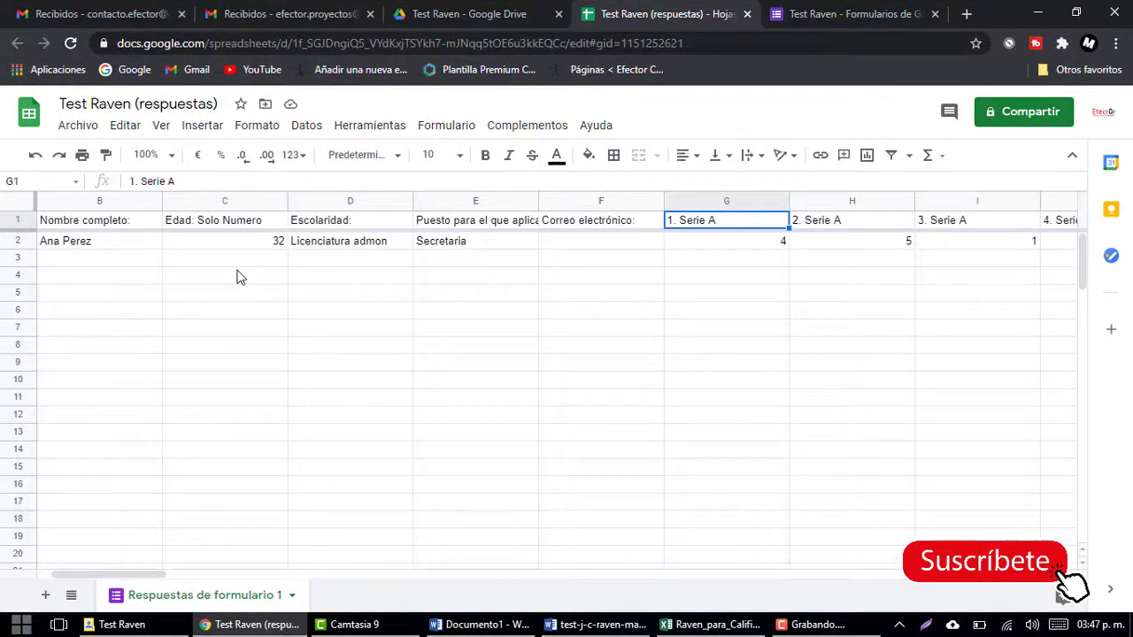
key("Home")
key("Down")
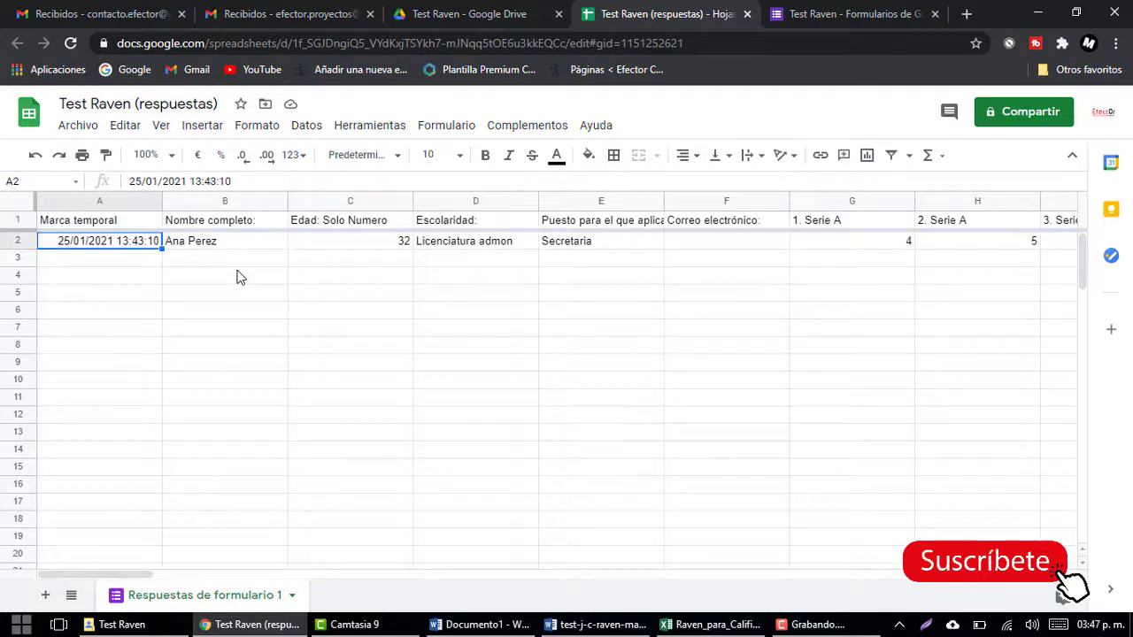
key("ctrl+shift+Right")
key("ctrl+shift+Right")
key("ctrl+shift+Right")
key("ctrl+shift+Left")
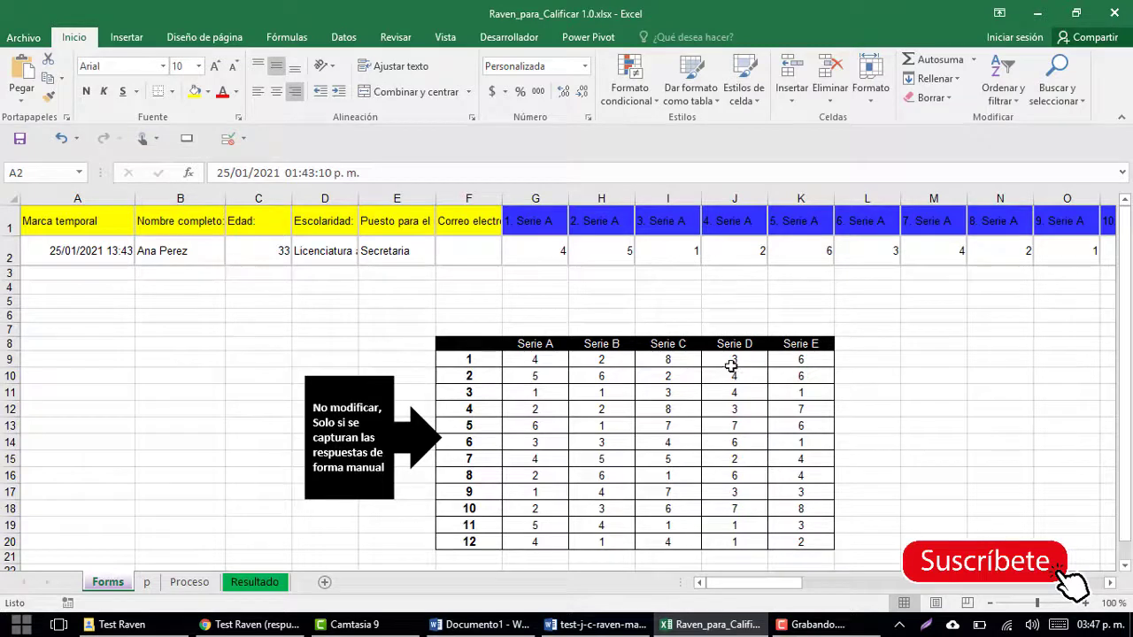
- Paste the copied response as text into cell A2 of the Forms sheet
left_click(110, 254)
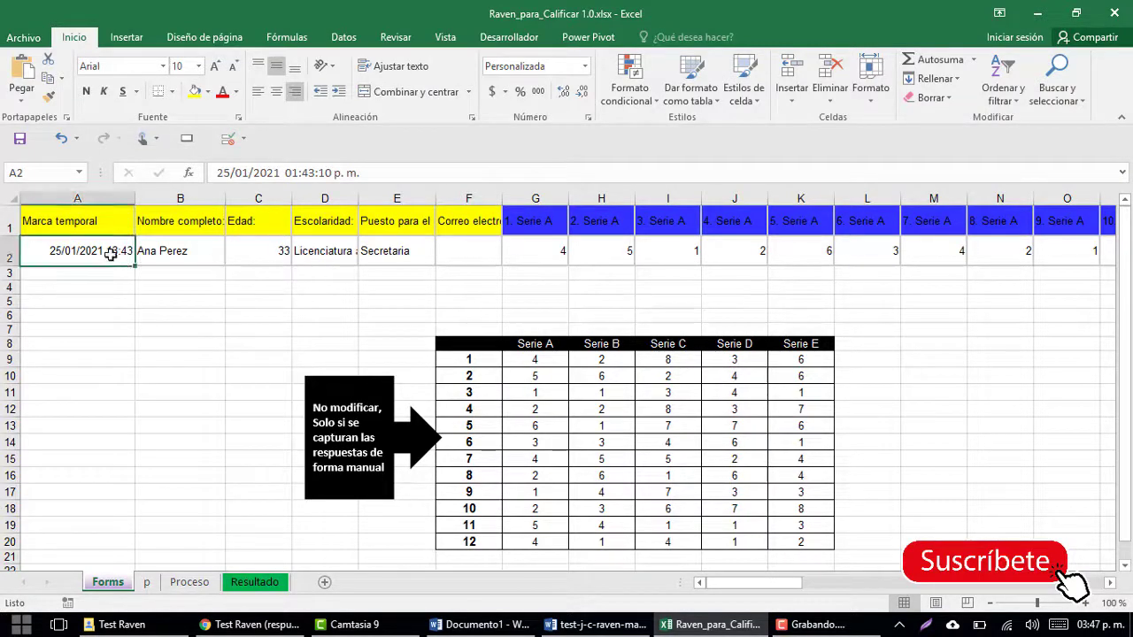
key("ctrl+alt+v")
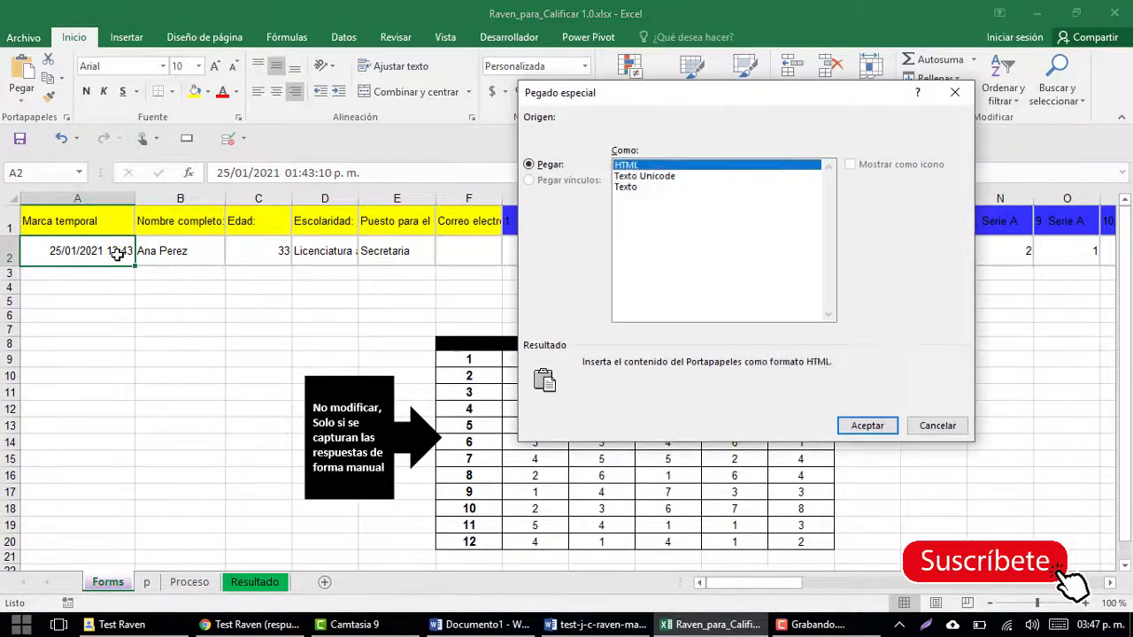
key("Down")
key("Down")
key("Return")
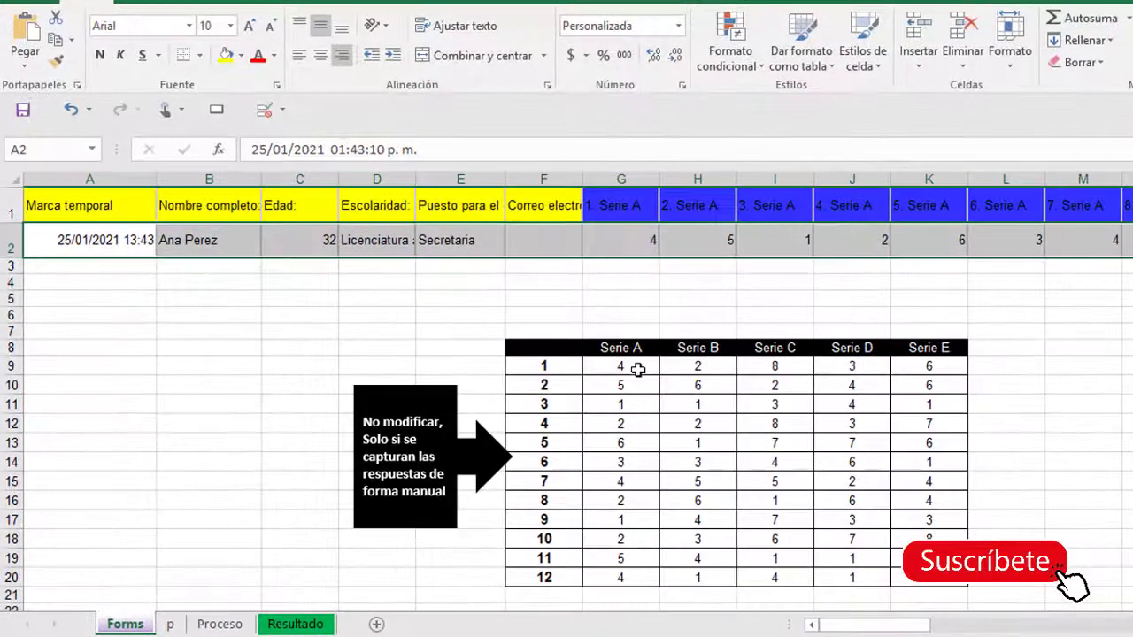
- Check the twelve Serie A and twelve Serie B answers, then view the Proceso sheet
left_click_drag(535, 360, 542, 515)
left_click_drag(625, 546, 623, 577)
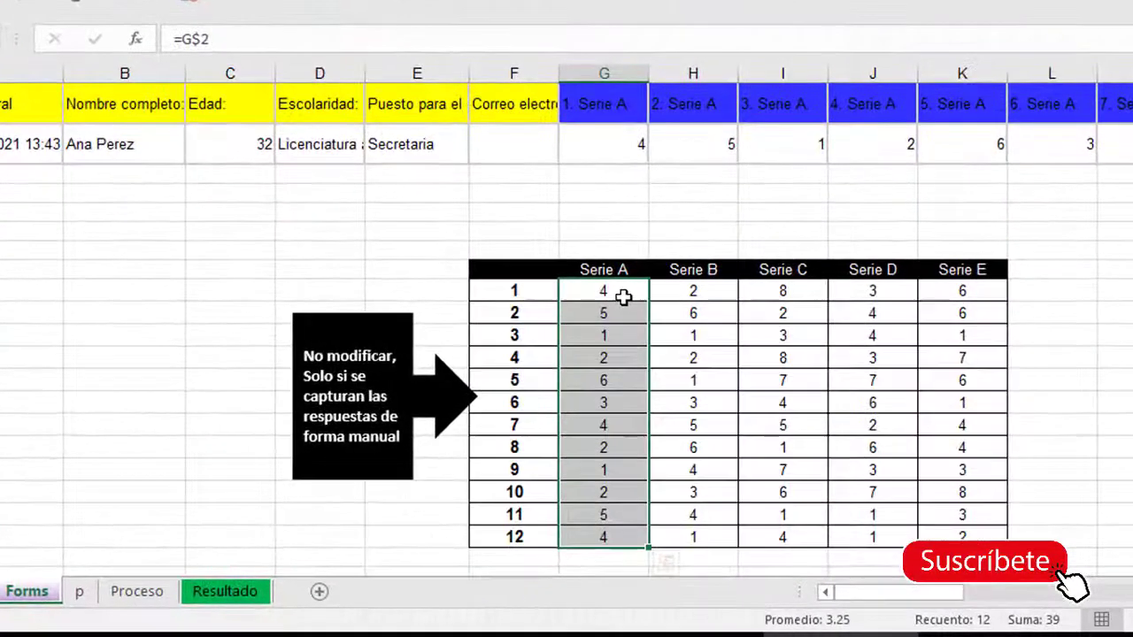
left_click_drag(681, 298, 692, 536)
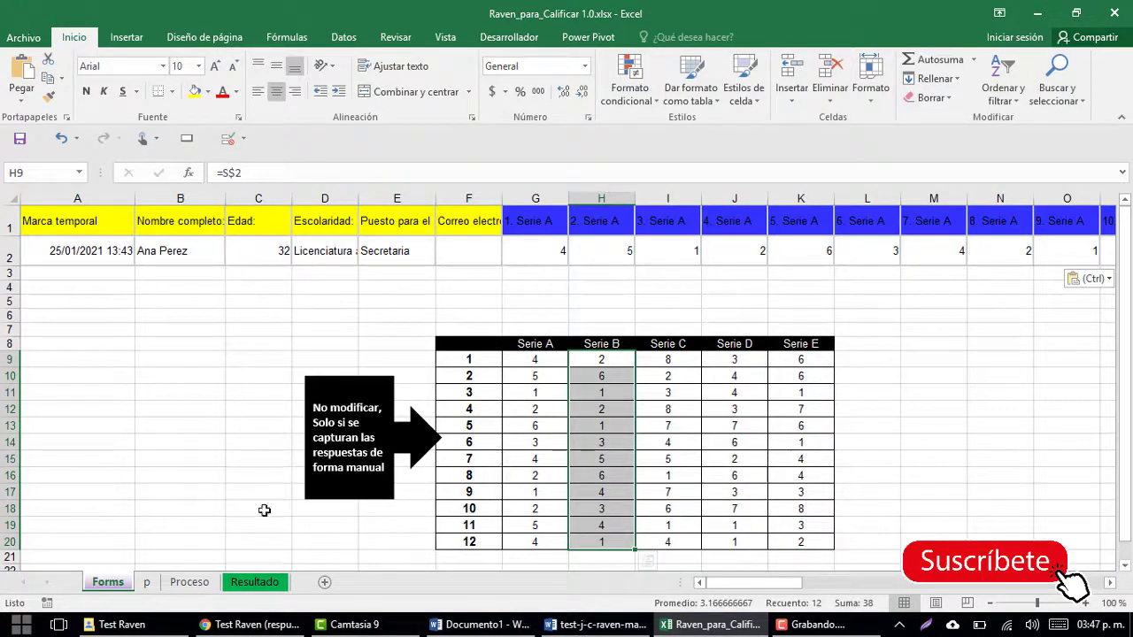
left_click(190, 582)
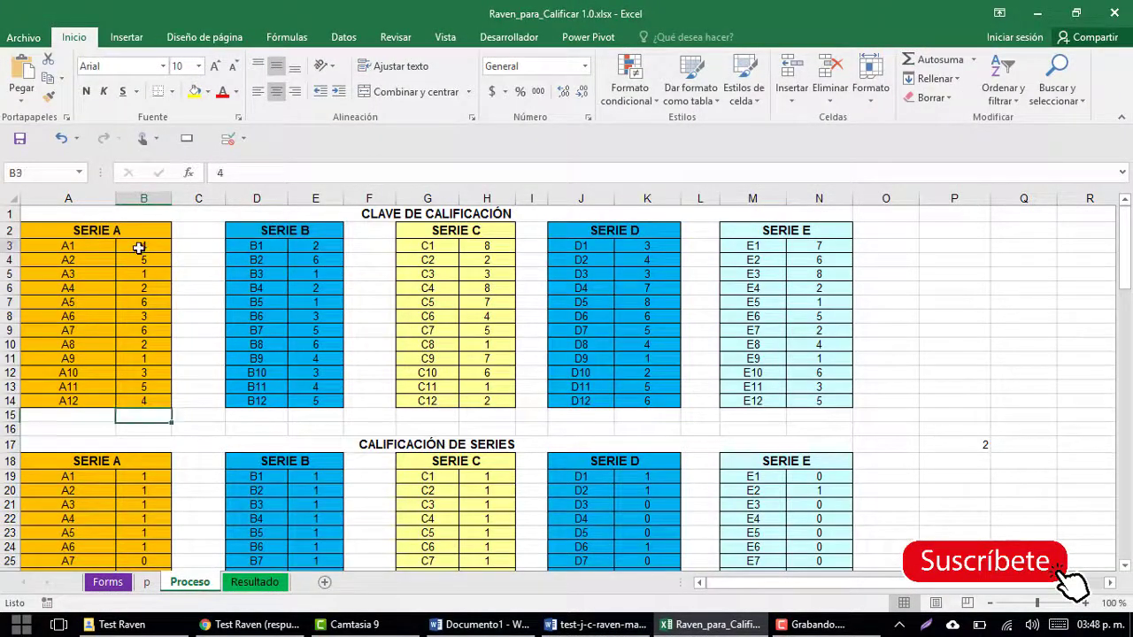
left_click_drag(142, 246, 159, 400)
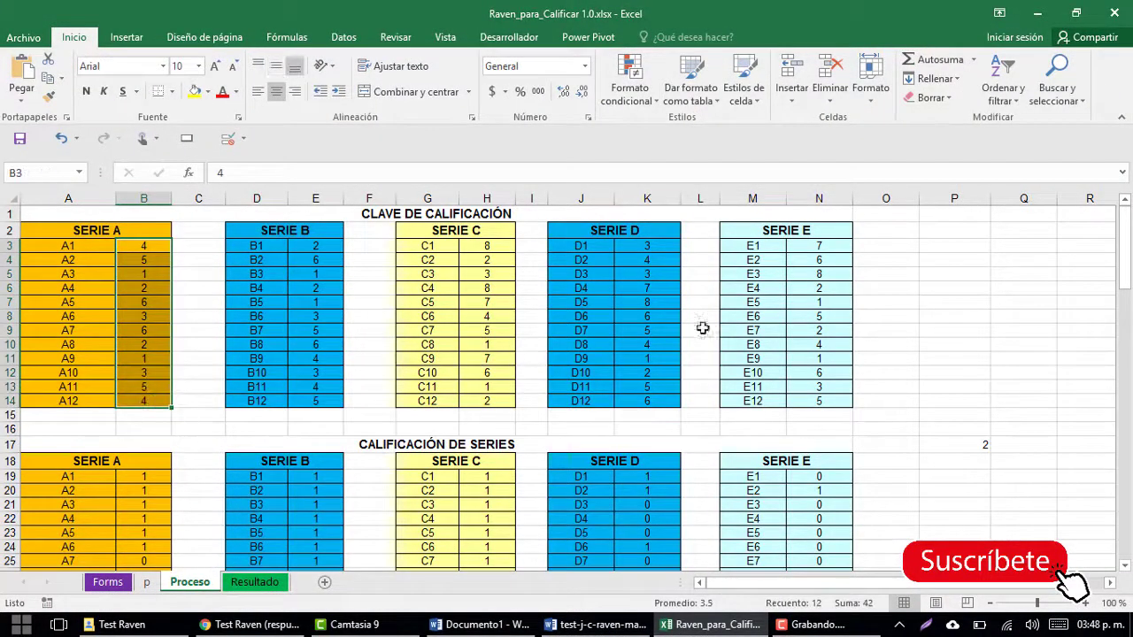
scroll(366, 331, "down", 3)
scroll(205, 337, "down", 1)
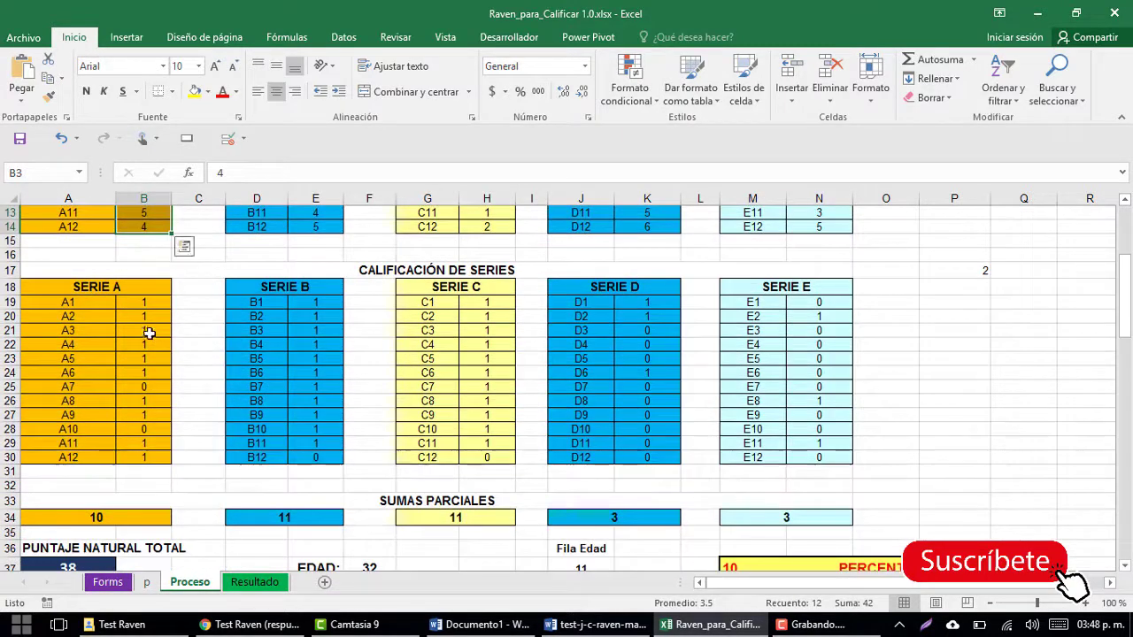
left_click(135, 302)
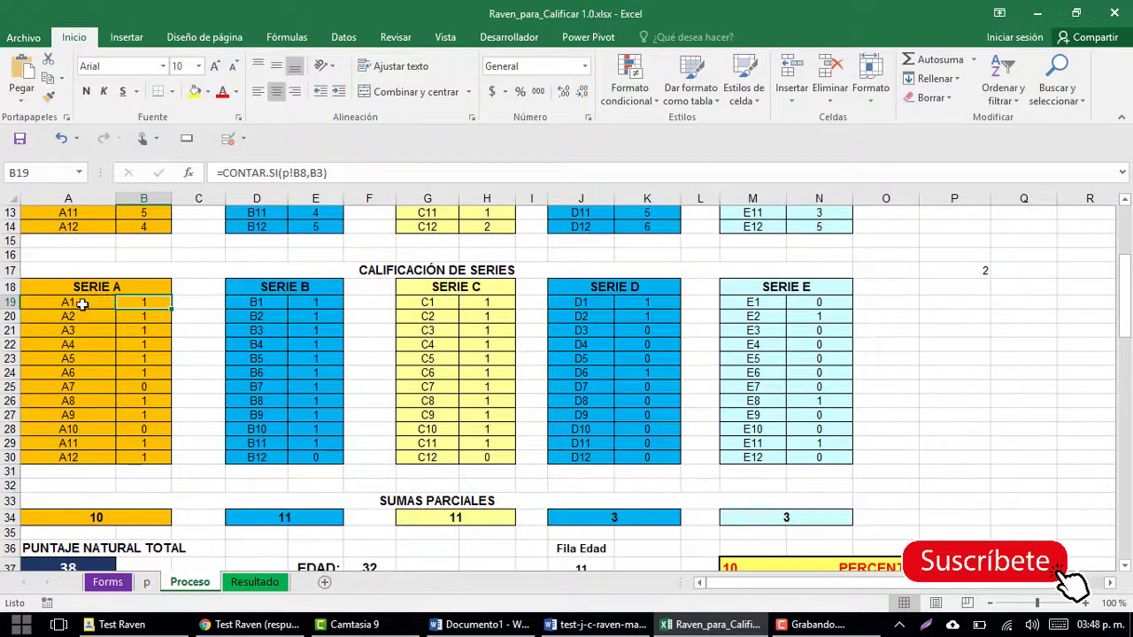
left_click(141, 305)
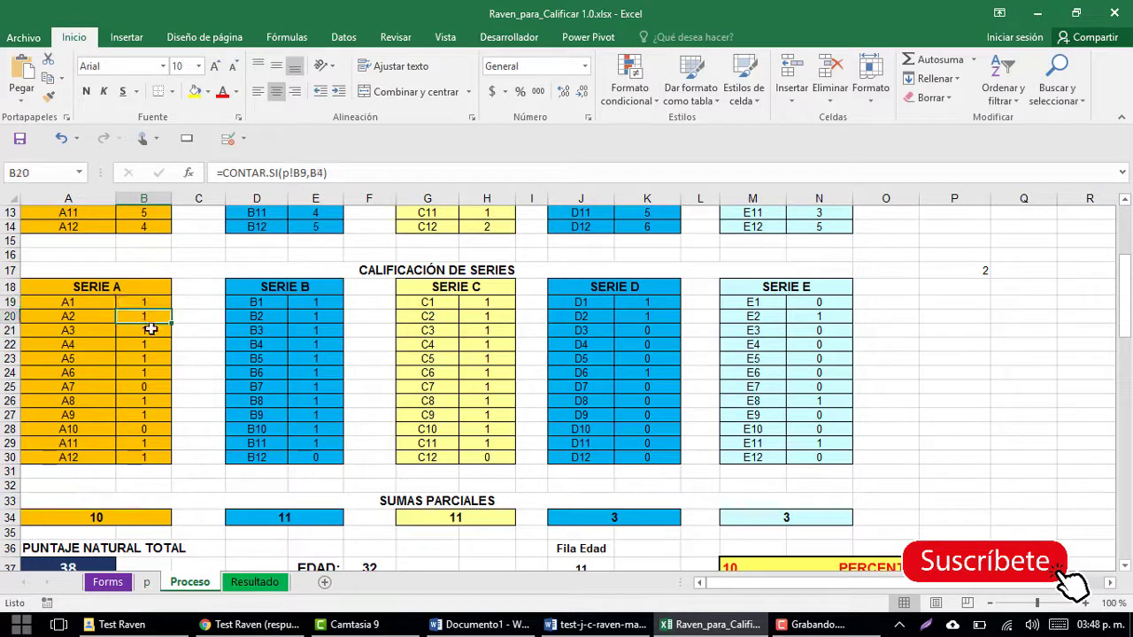
left_click(151, 390)
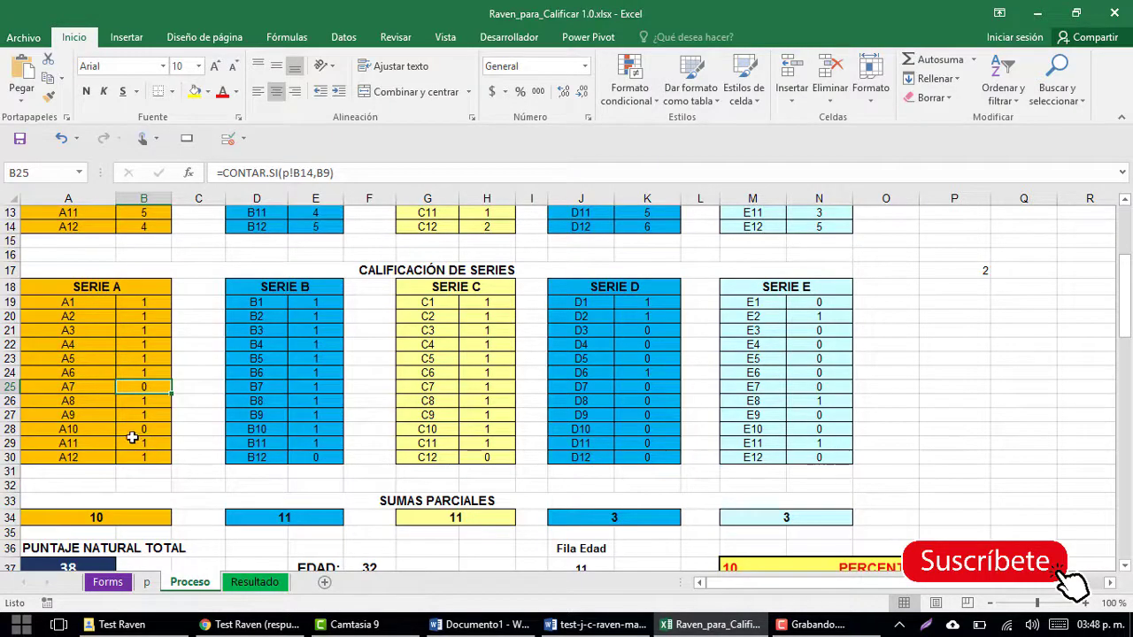
left_click_drag(133, 304, 164, 456)
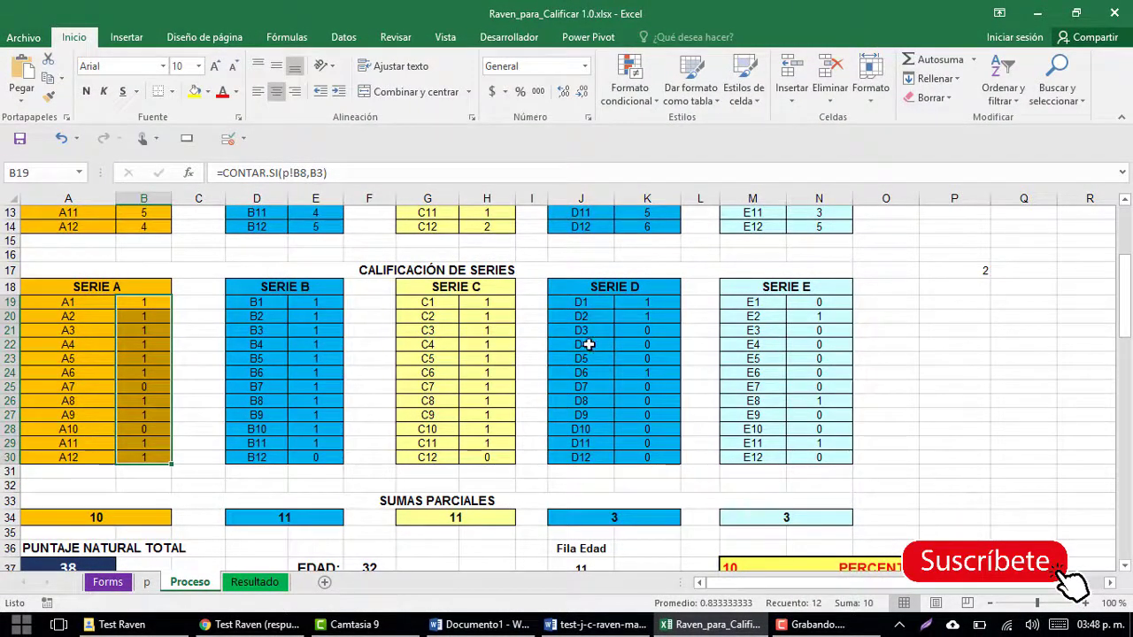
scroll(144, 467, "down", 2)
- Inspect the partial-sum formulas for Series A through E on the Proceso sheet
scroll(119, 475, "up", 1)
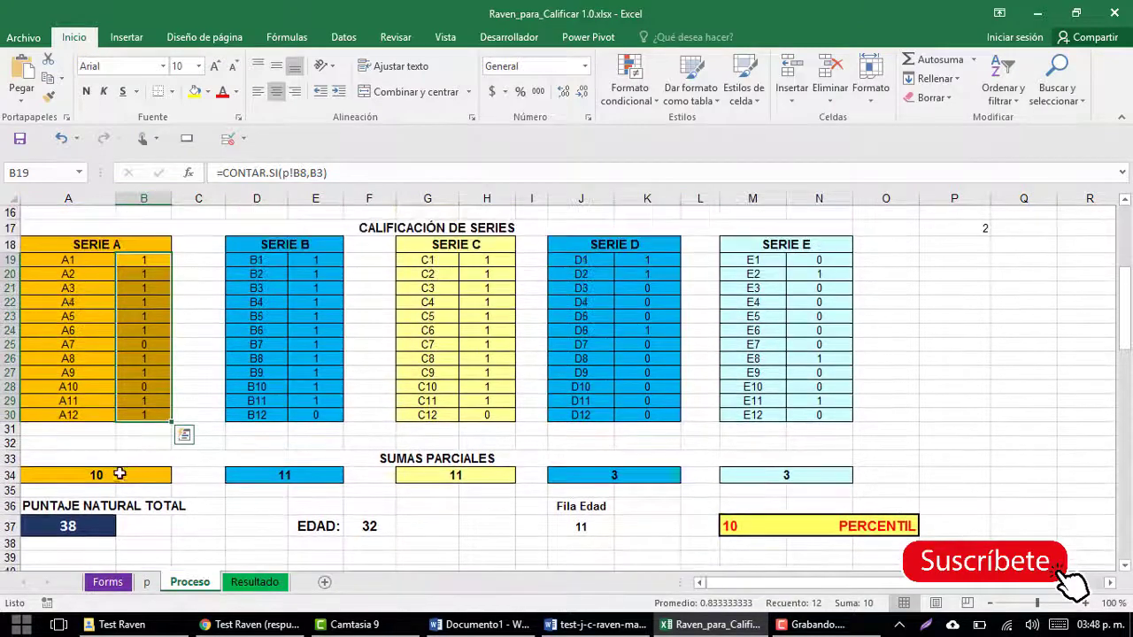
left_click(118, 475)
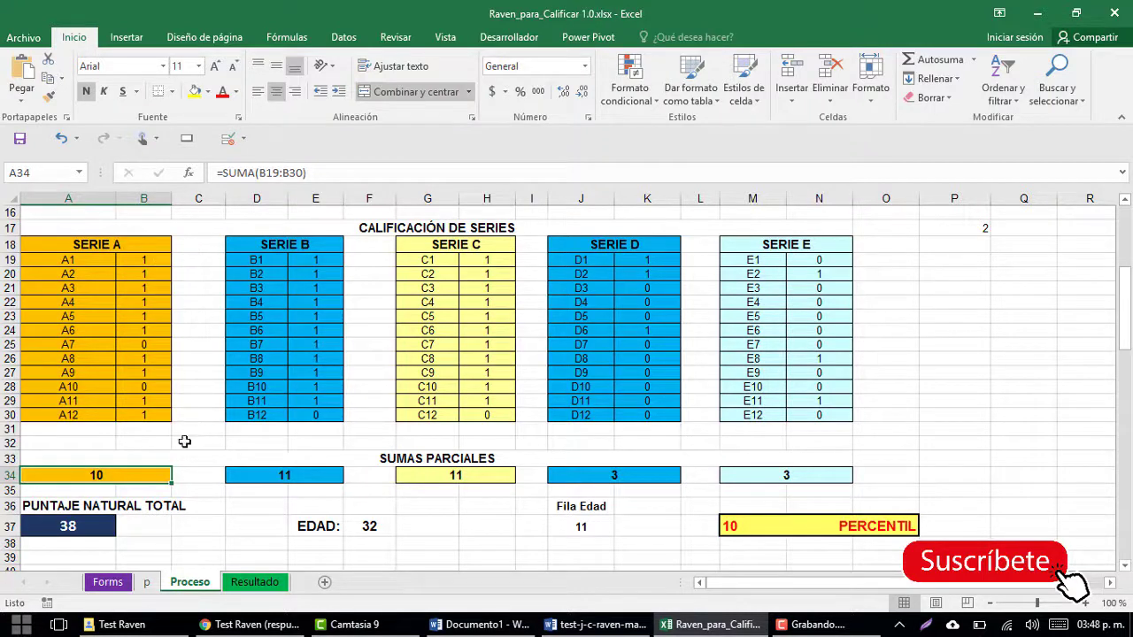
mouse_move(146, 415)
left_mouse_down()
mouse_move(145, 236)
mouse_move(145, 259)
left_mouse_up()
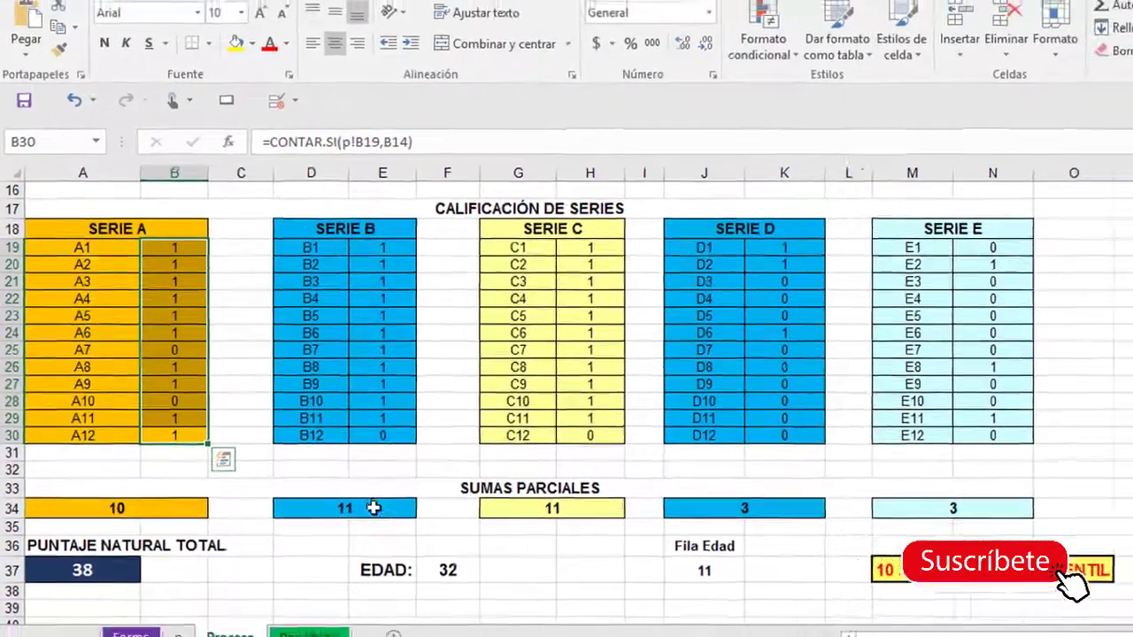
left_click(374, 509)
left_click(473, 475)
left_click(587, 476)
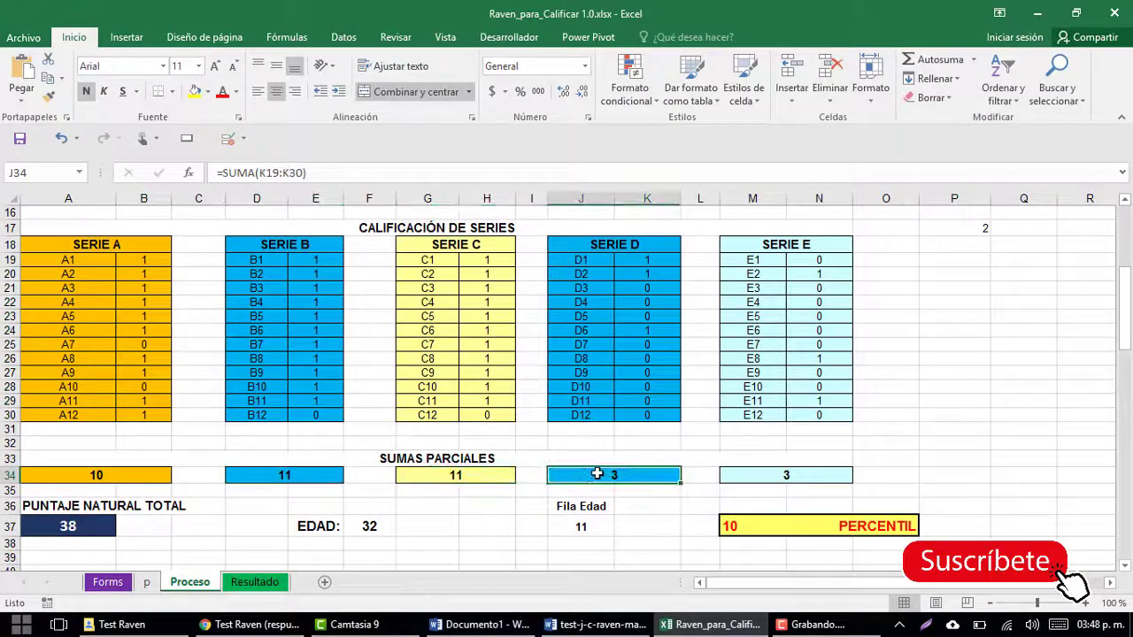
left_click(736, 471)
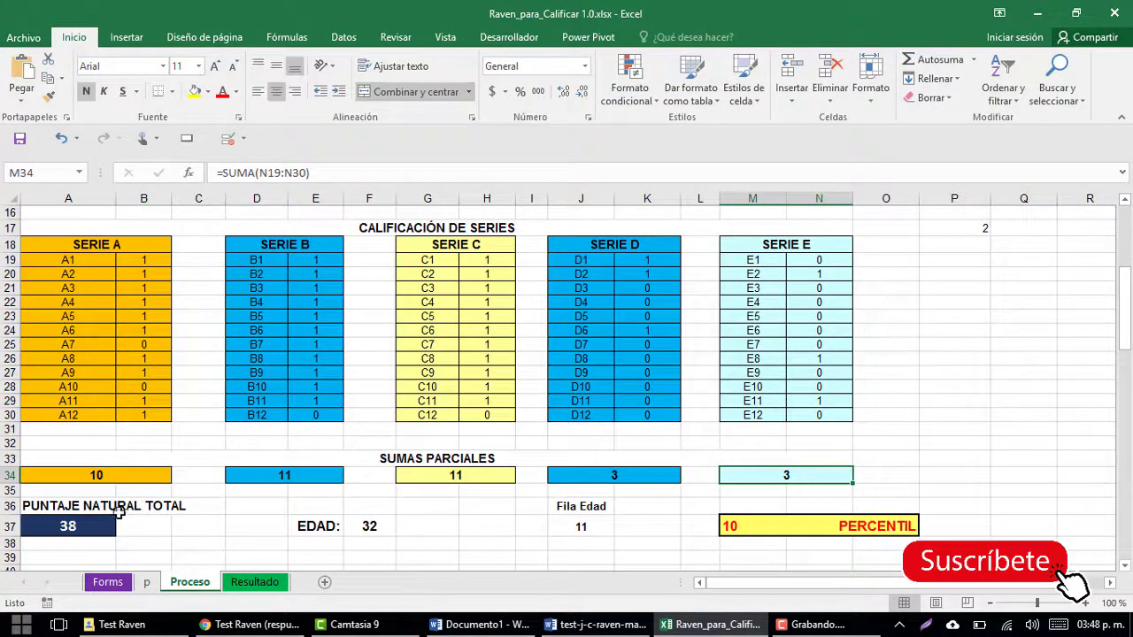
- Confirm the partial sums total the raw score of 38 and check the age from sheet p
scroll(100, 505, "down", 1)
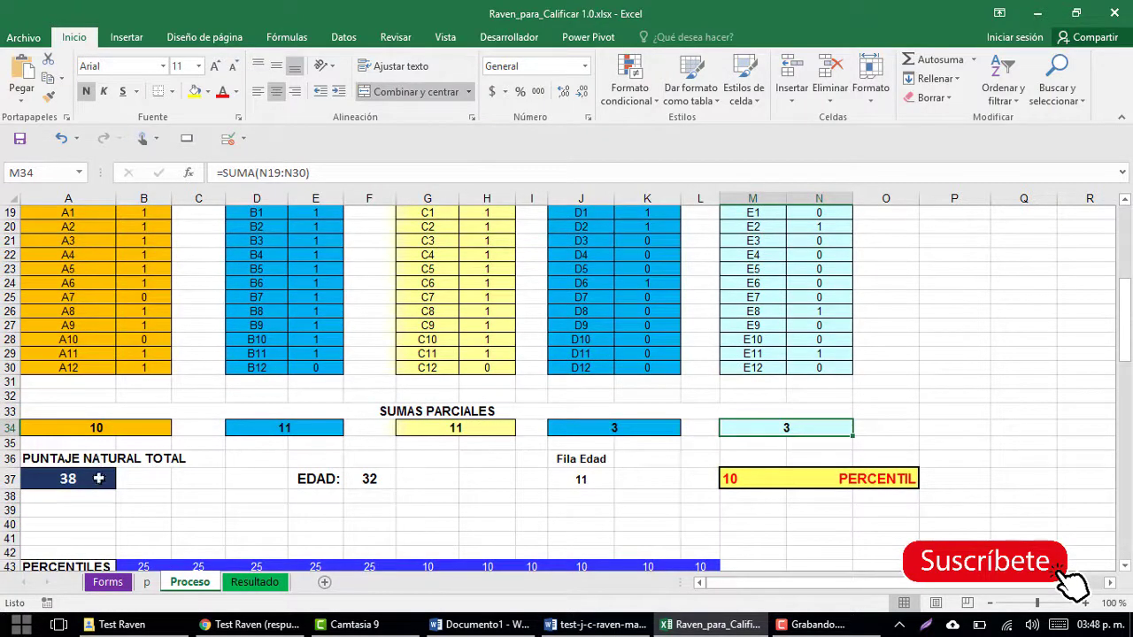
left_click(103, 479)
left_click_drag(140, 431, 784, 427)
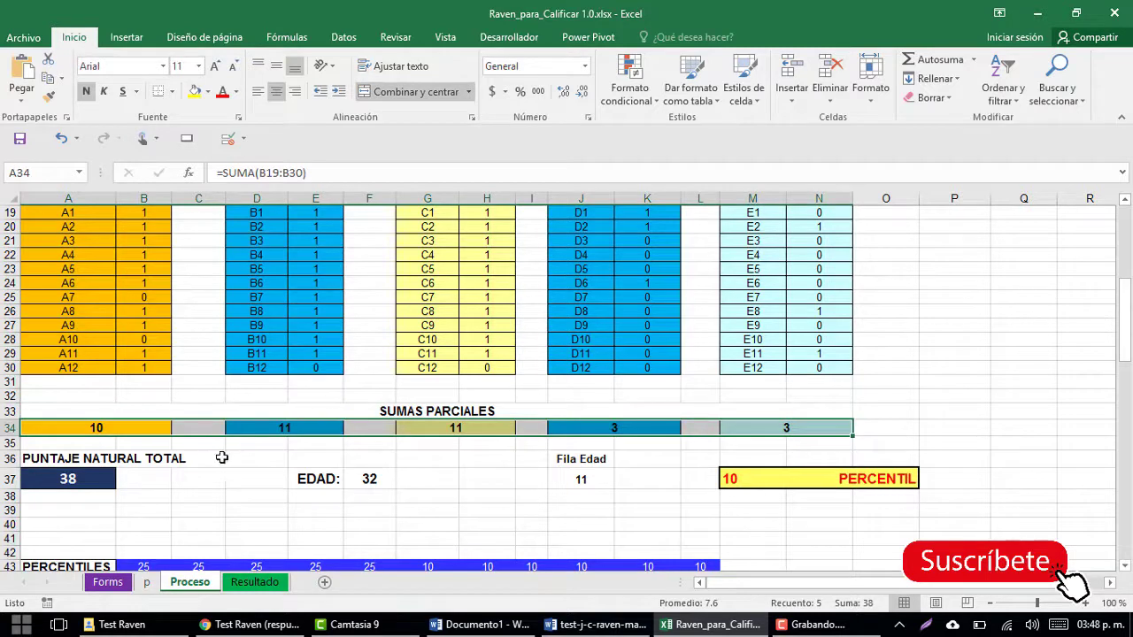
left_click(91, 485)
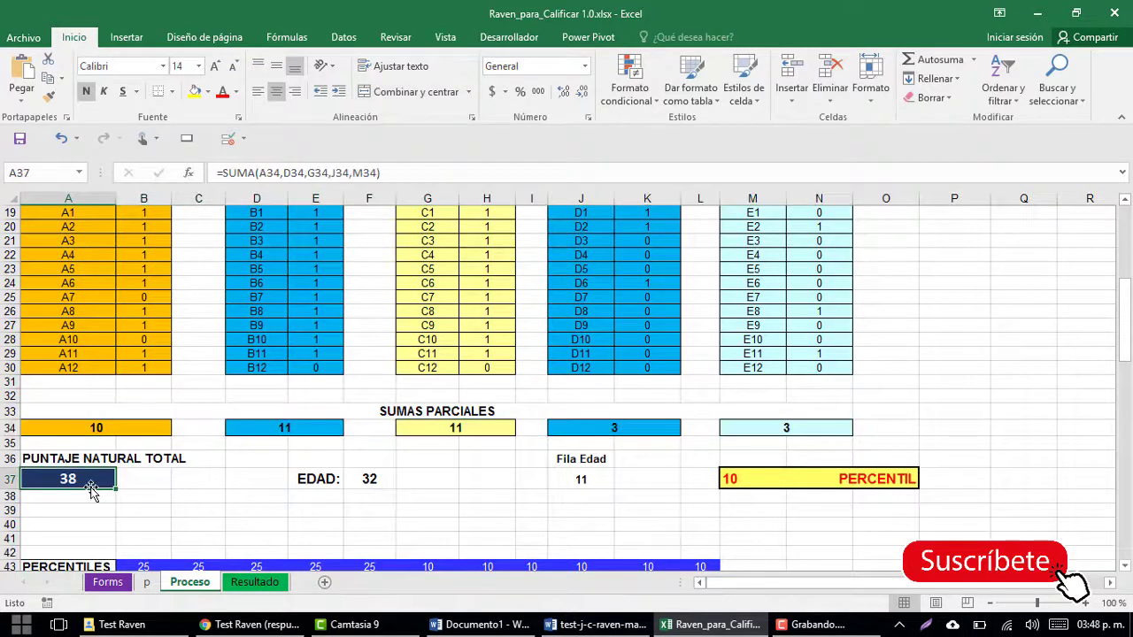
left_click(390, 478)
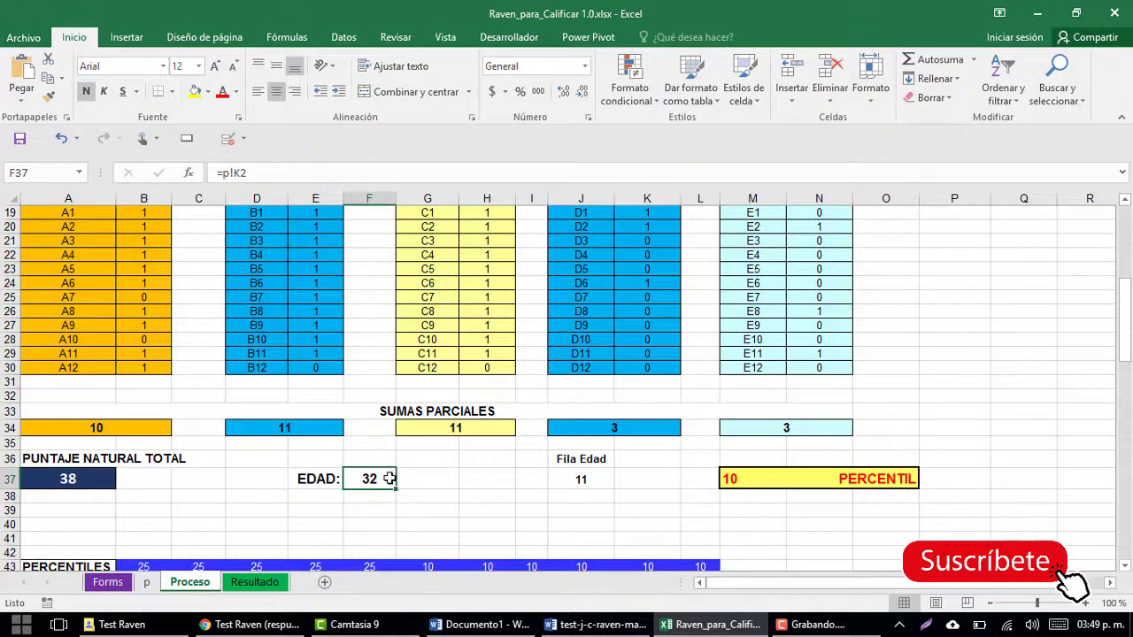
- Check the percentile lookup formula and the percentile levels 1 to 99 in the norms table
scroll(399, 481, "down", 1)
scroll(399, 481, "down", 1)
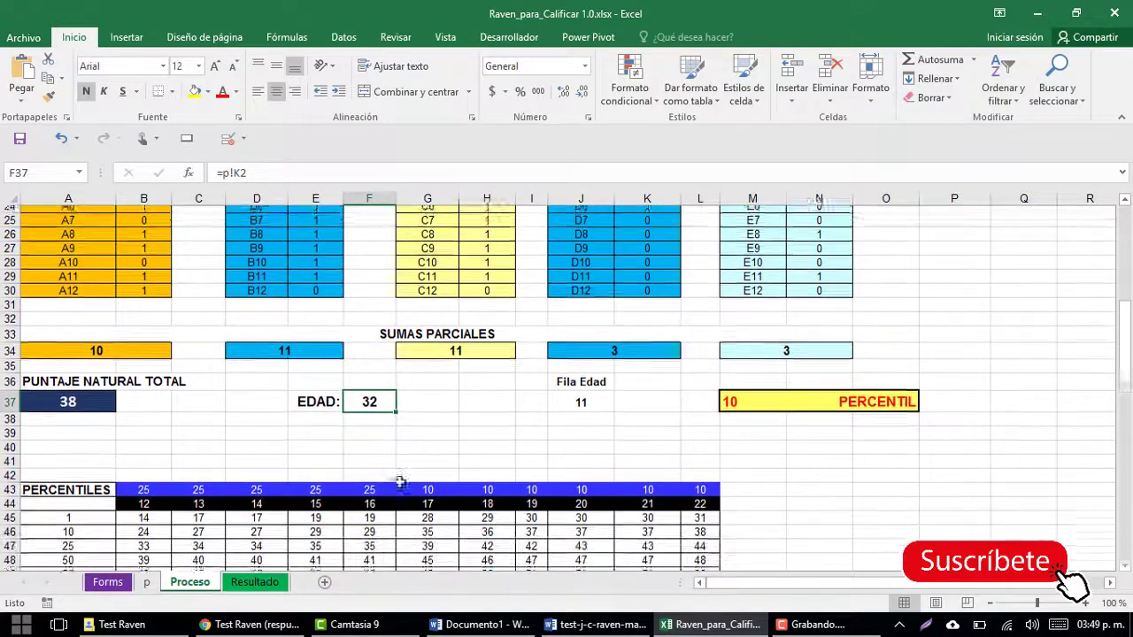
left_click(737, 399)
left_click(801, 395)
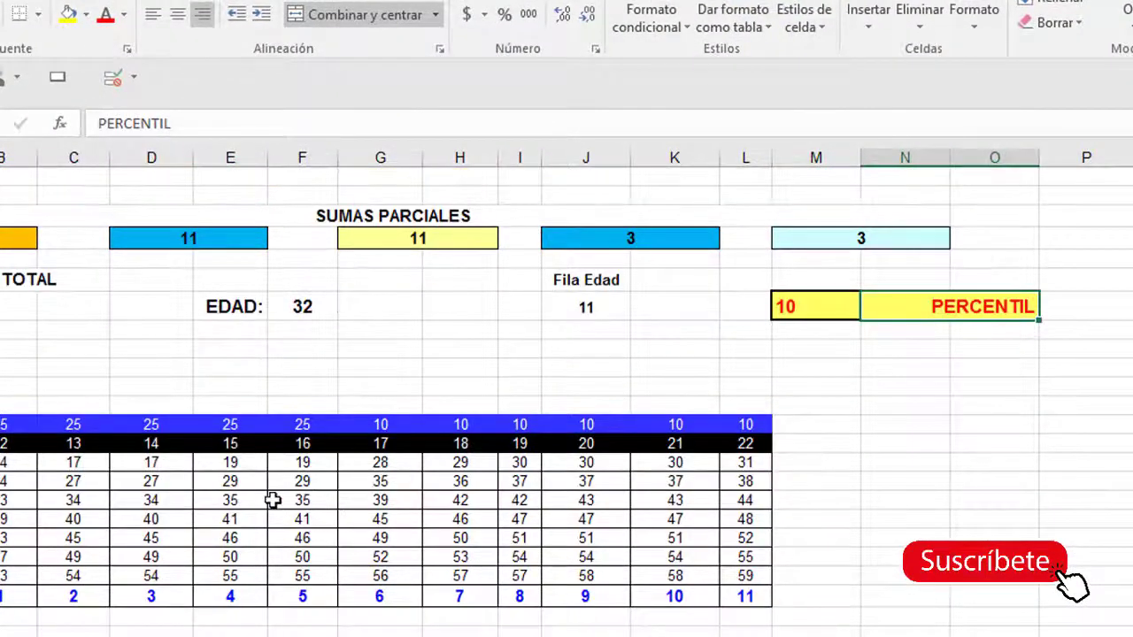
scroll(271, 498, "down", 1)
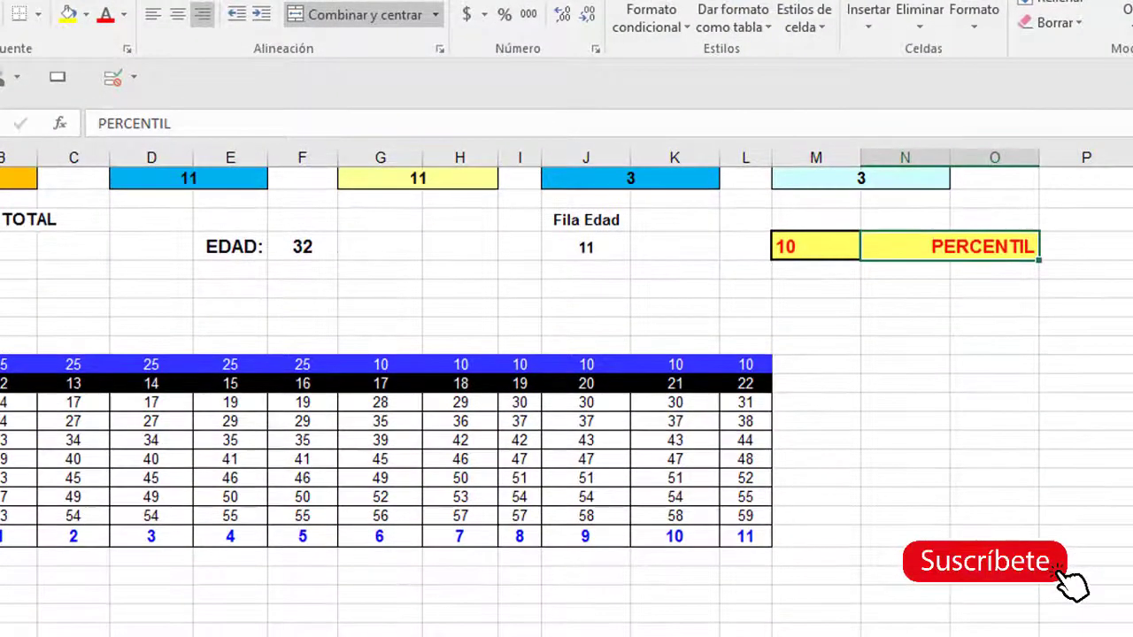
left_click(248, 348)
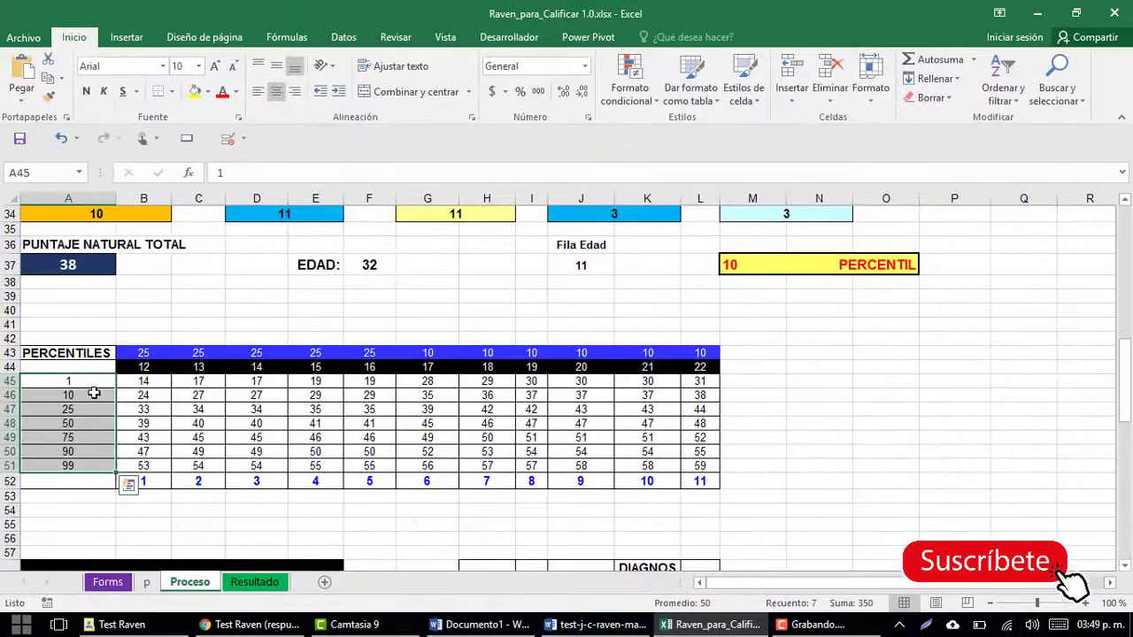
left_click(94, 381)
left_click(97, 466)
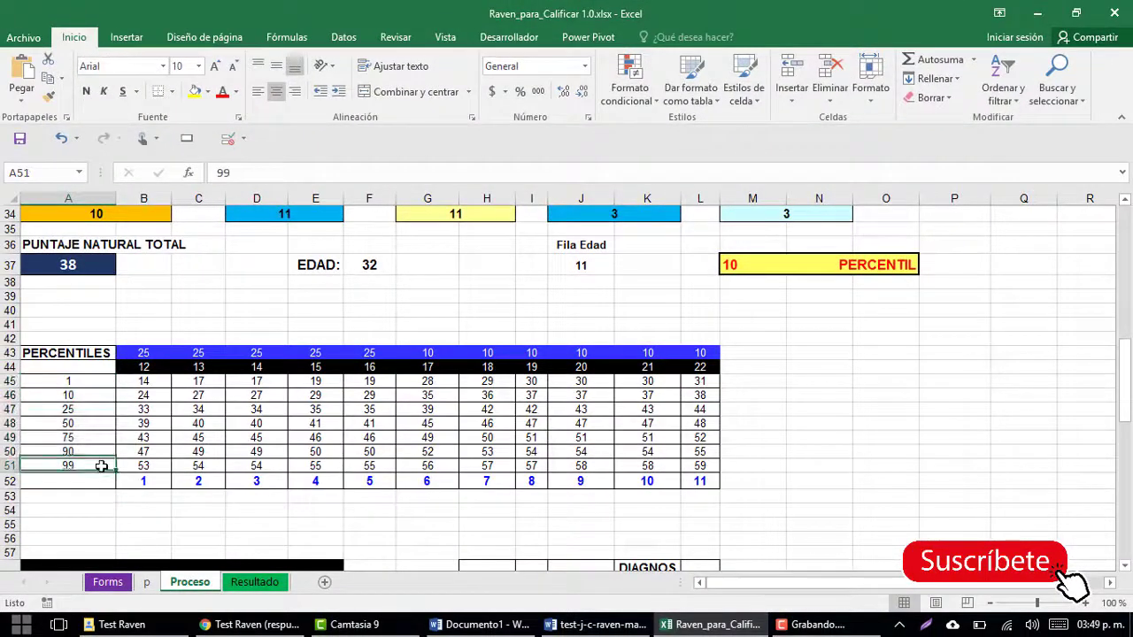
left_click(595, 625)
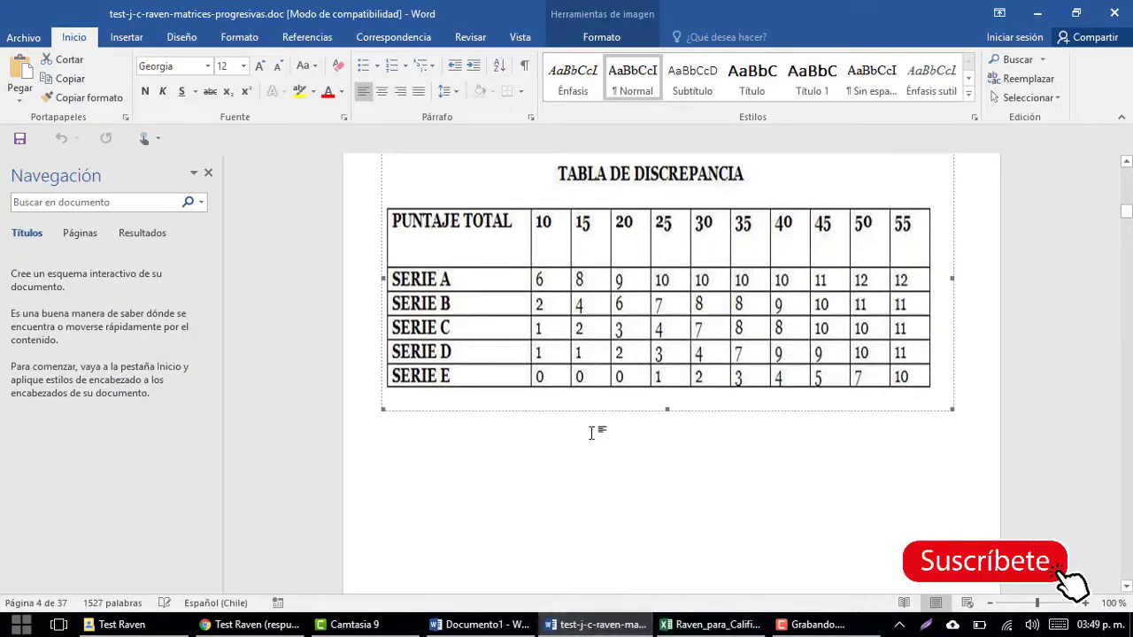
- Scroll the Raven manual through the answer key to the TABLA VII percentile norms
scroll(593, 433, "down", 2)
scroll(590, 446, "down", 5)
scroll(589, 450, "down", 1)
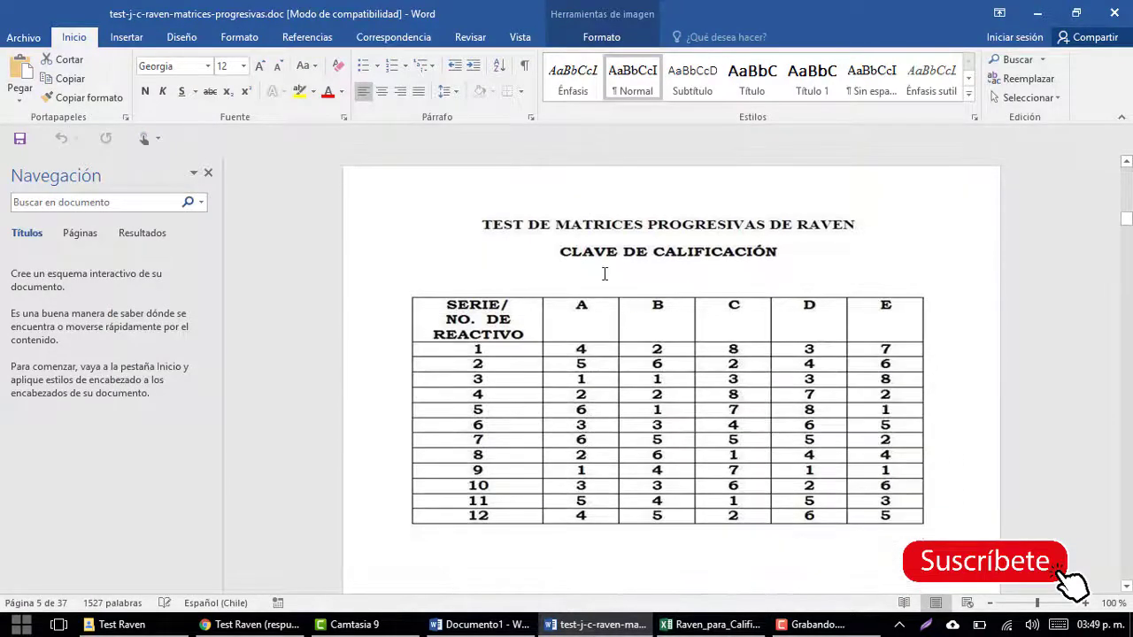
scroll(604, 274, "down", 5)
scroll(611, 266, "down", 5)
scroll(628, 244, "up", 1)
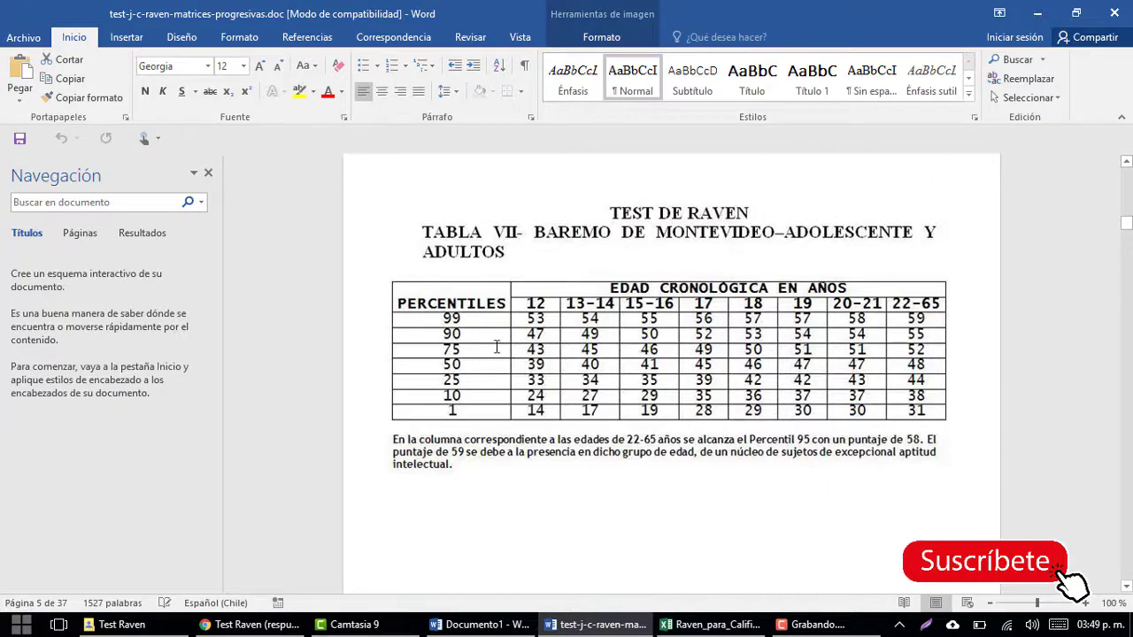
- Back in the workbook, mark percentile level 1 with its score of 14
left_click(711, 624)
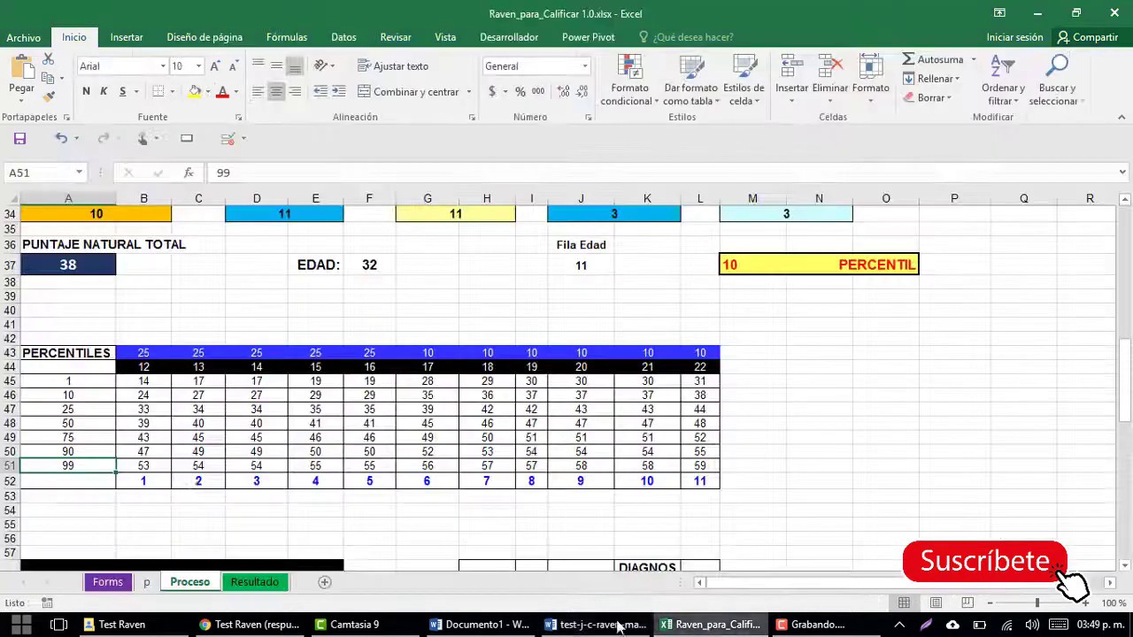
left_click_drag(90, 382, 133, 381)
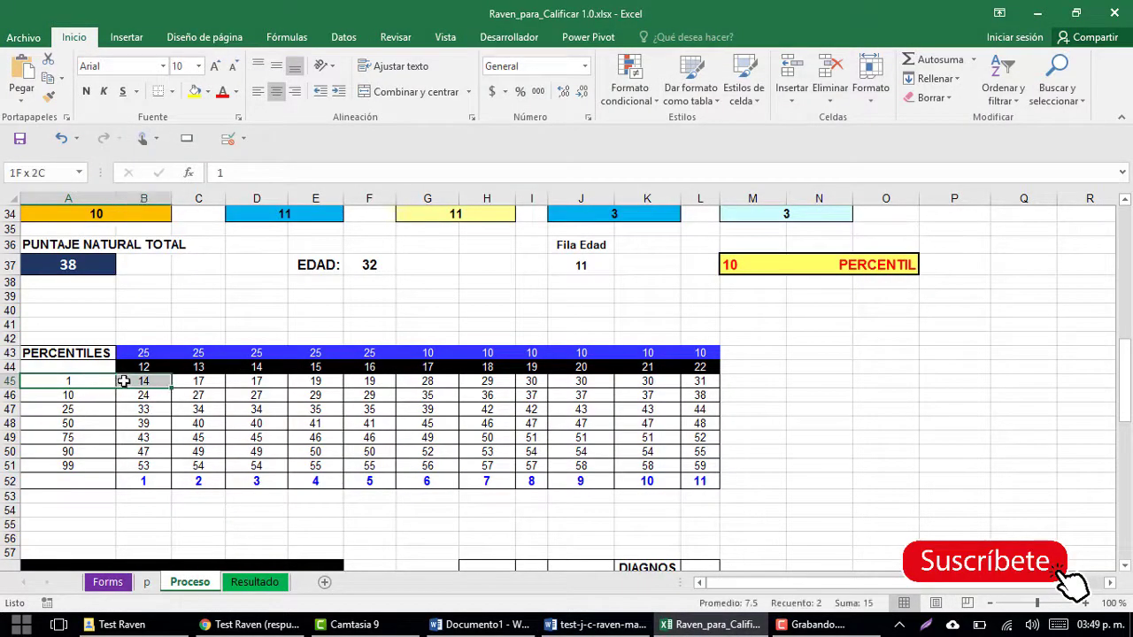
left_click(101, 384)
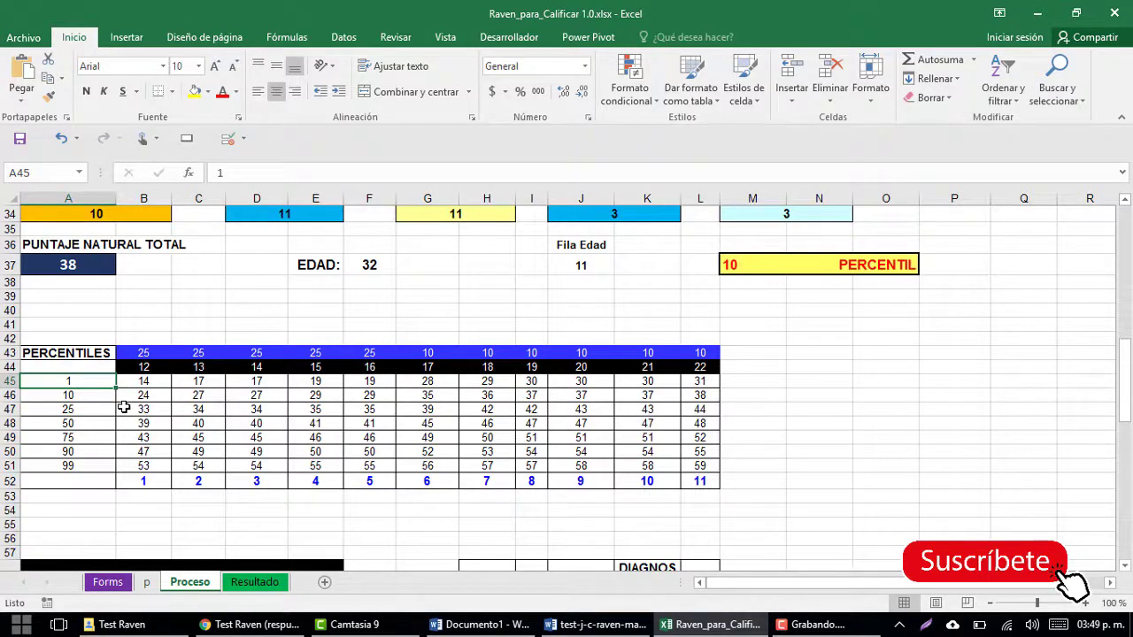
- Compare age 32 against the age-column headers ending at 22, then open the Fila Edad formula
left_click(369, 264)
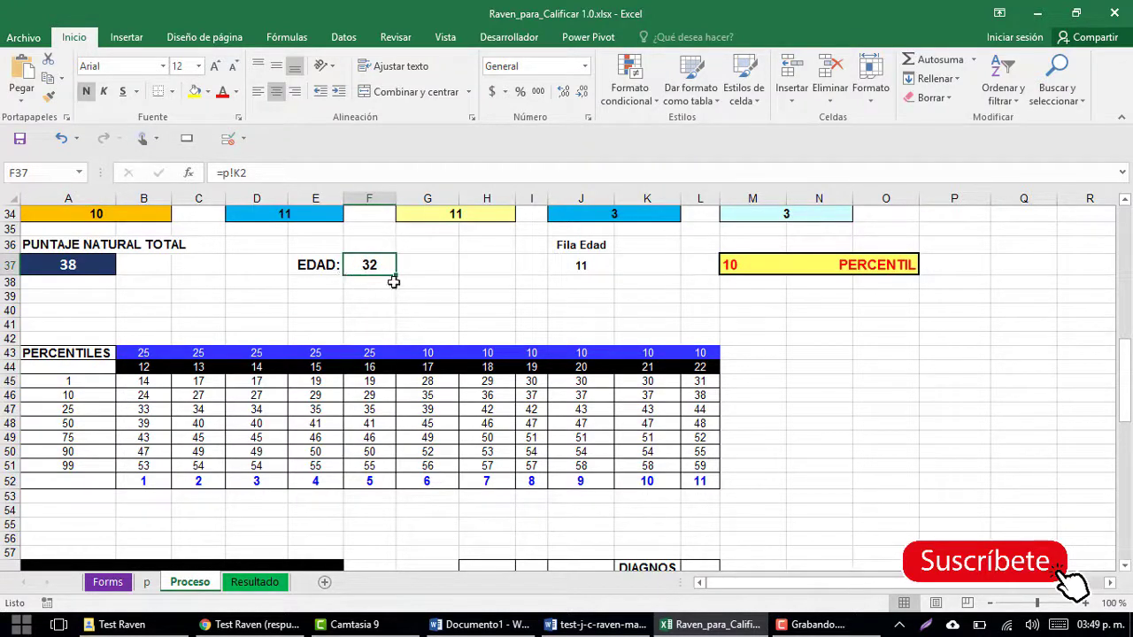
left_click(690, 366)
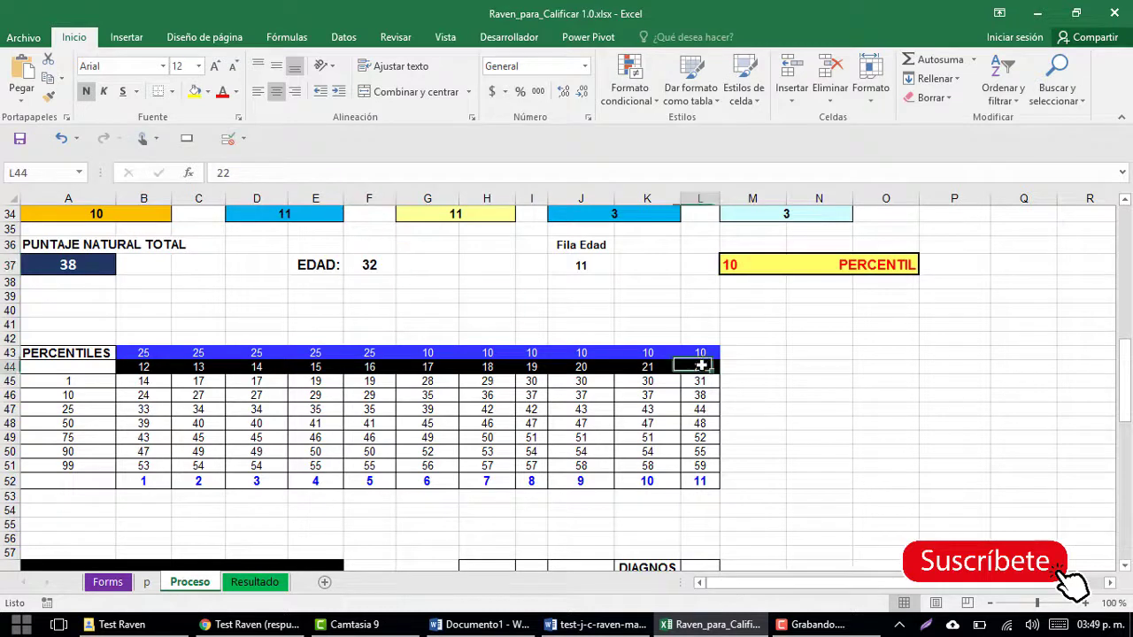
left_click(386, 265)
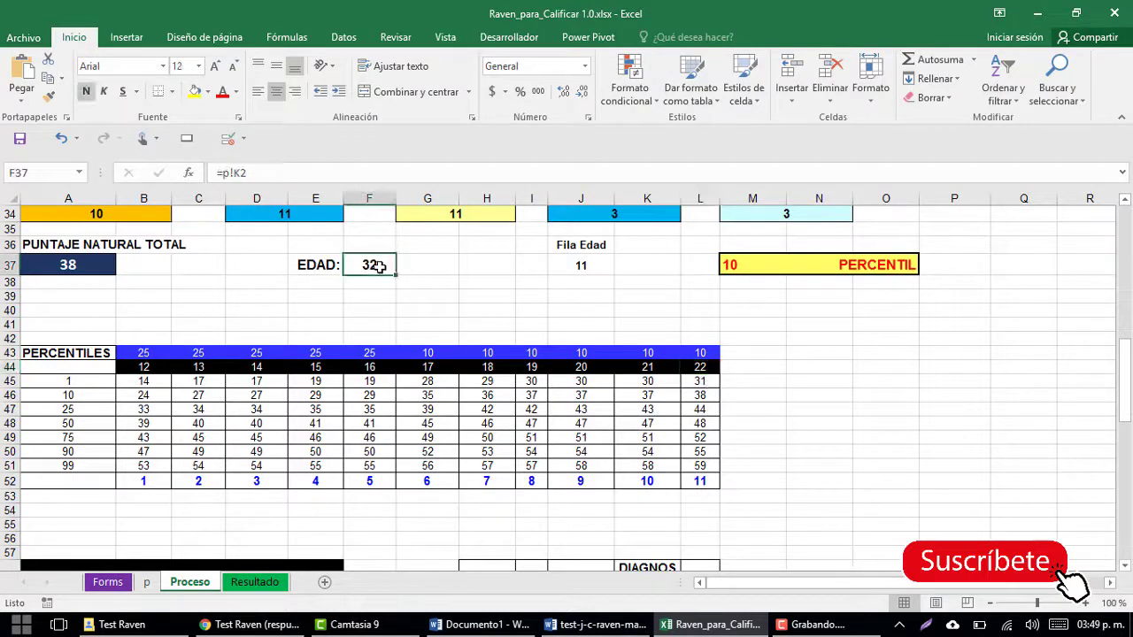
left_click(692, 366)
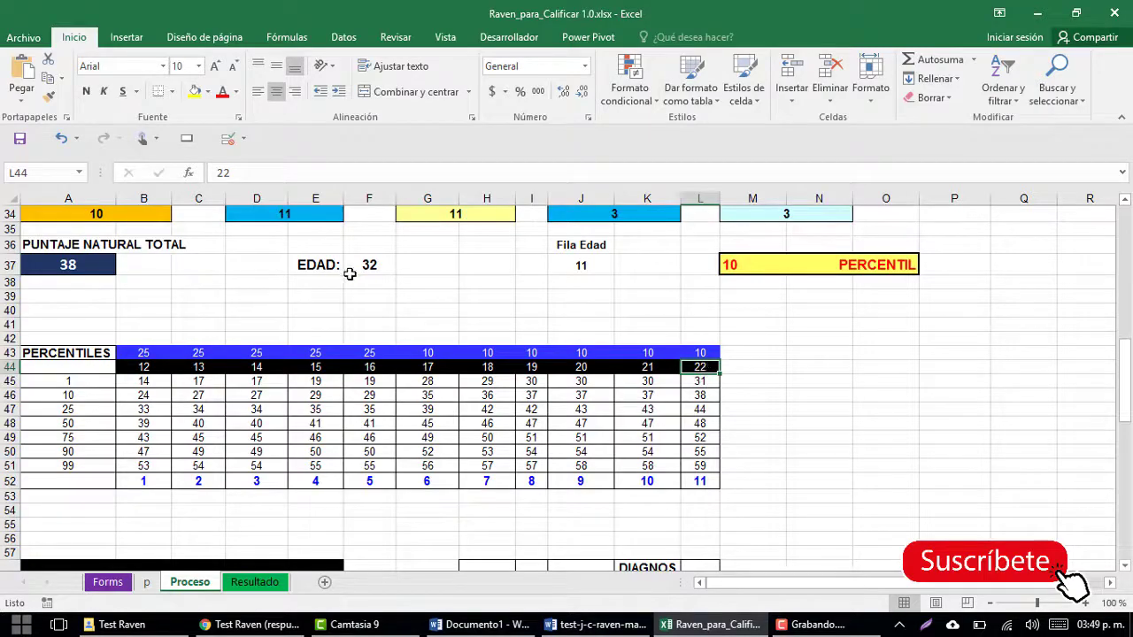
left_click(385, 267)
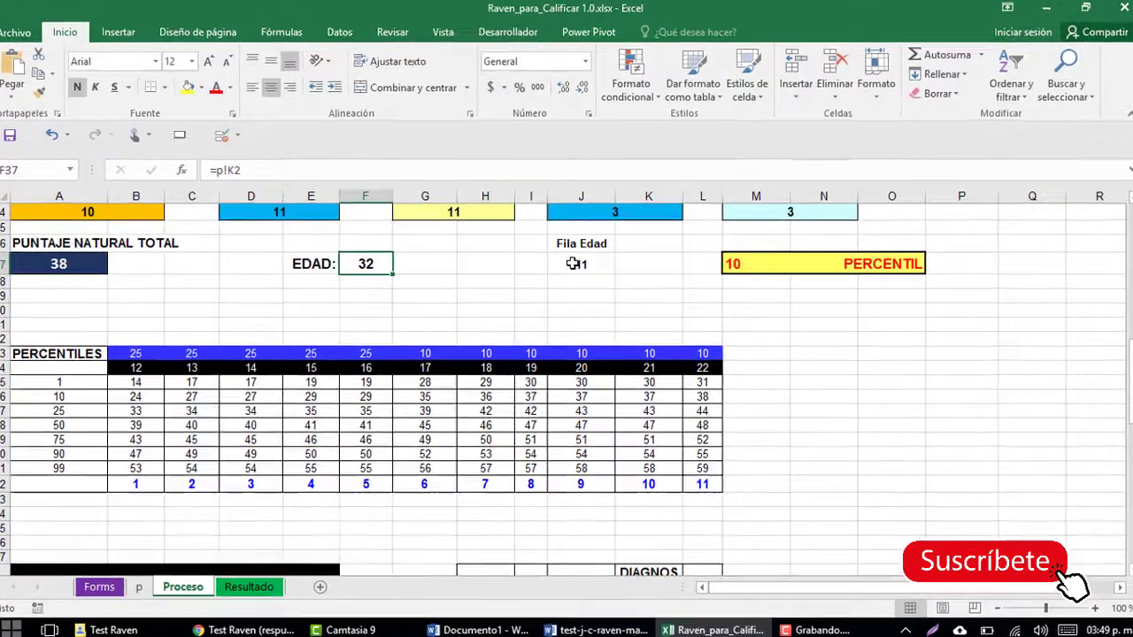
left_click(576, 265)
left_click(440, 174)
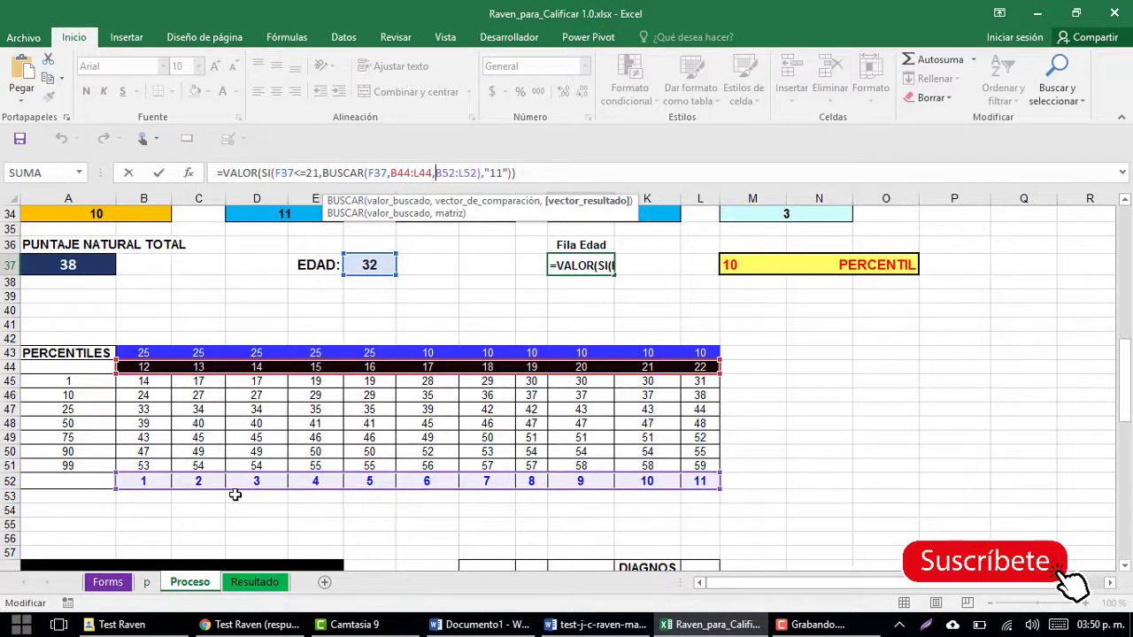
left_click(704, 395)
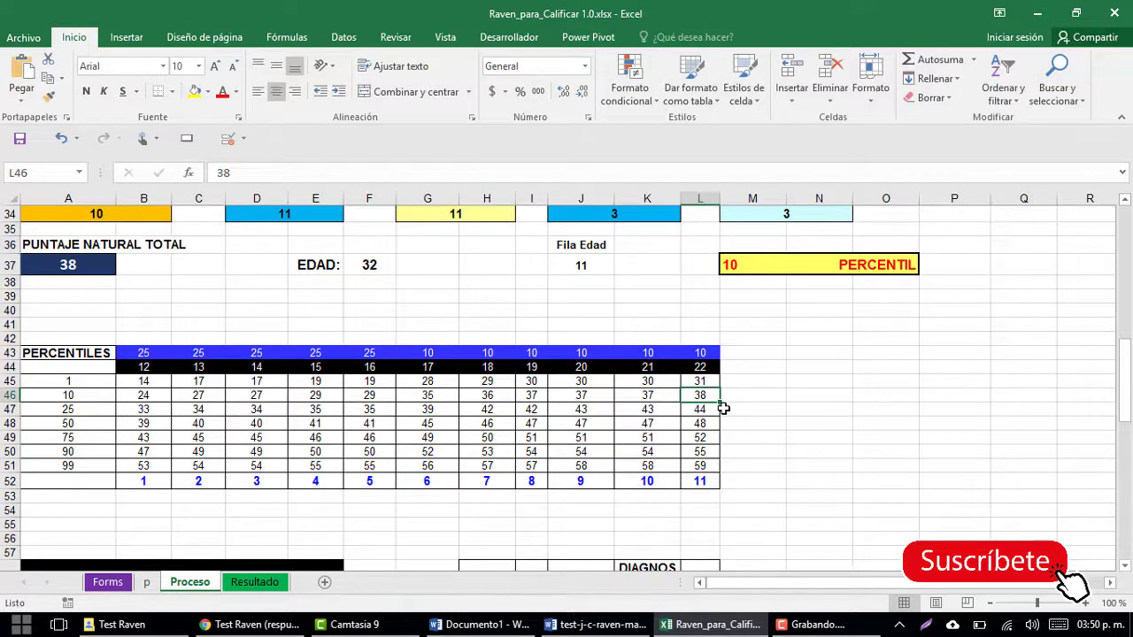
left_click(737, 271)
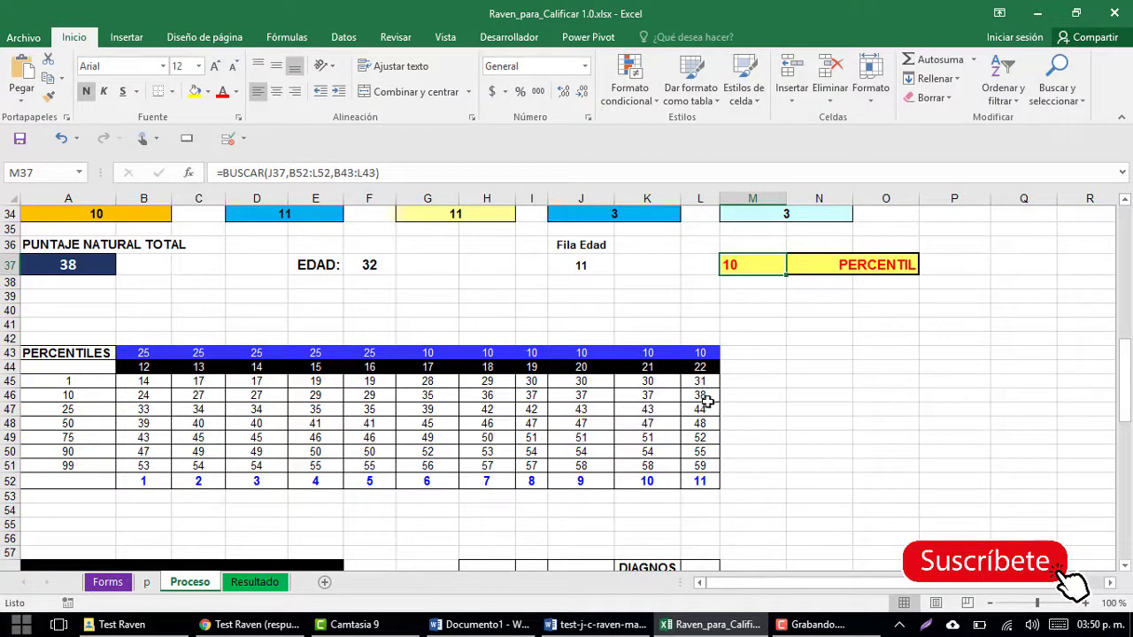
left_click(82, 271)
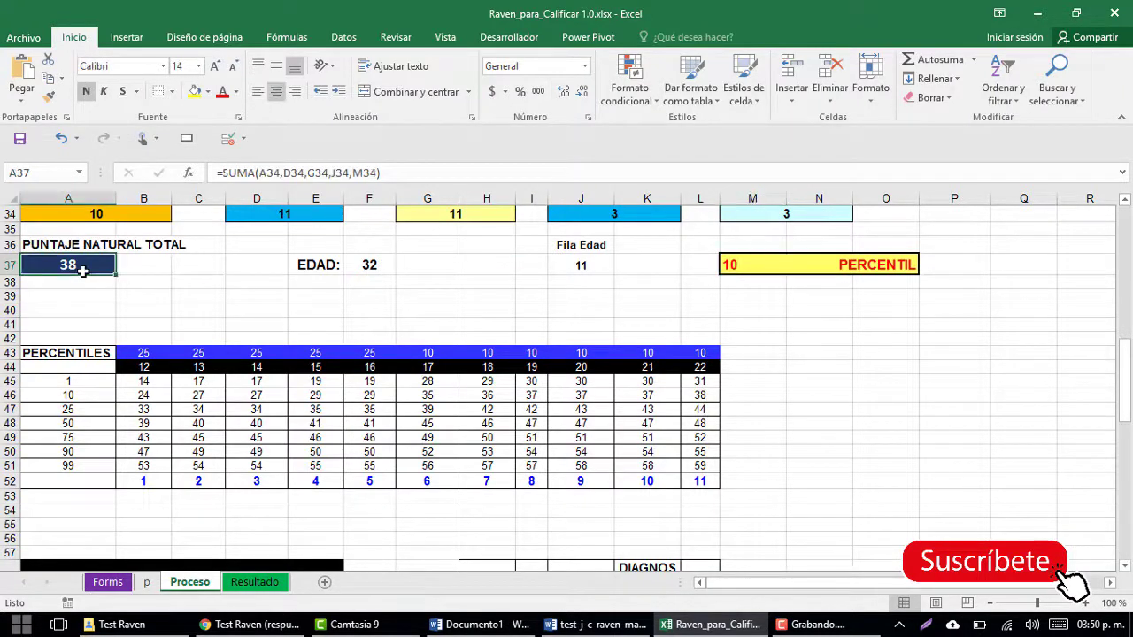
left_click(710, 398)
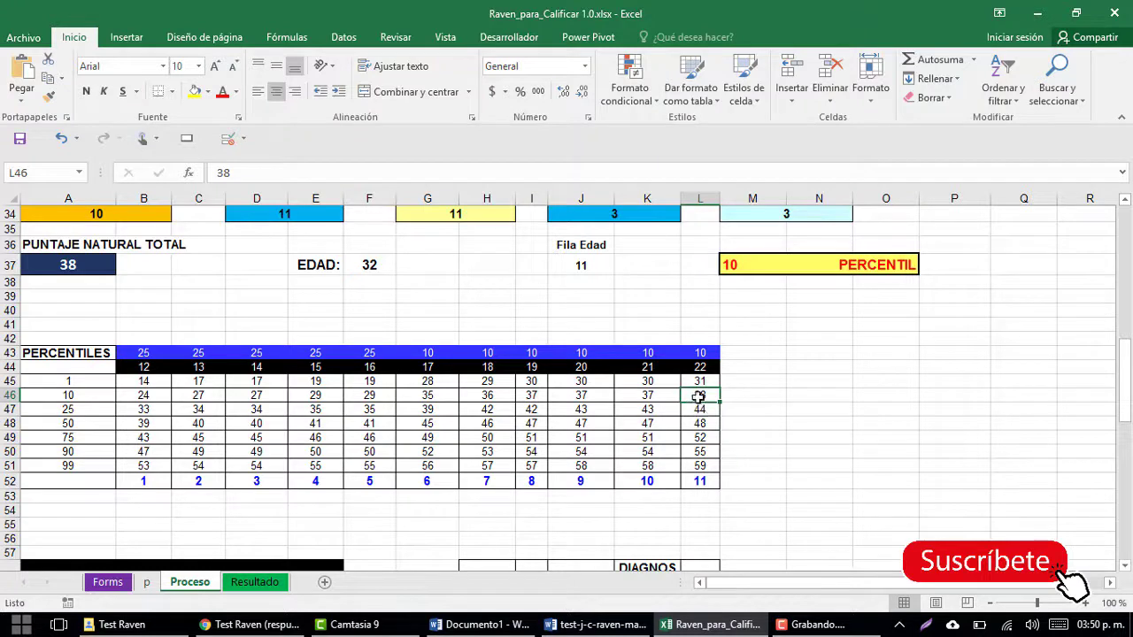
left_click_drag(703, 405, 700, 400)
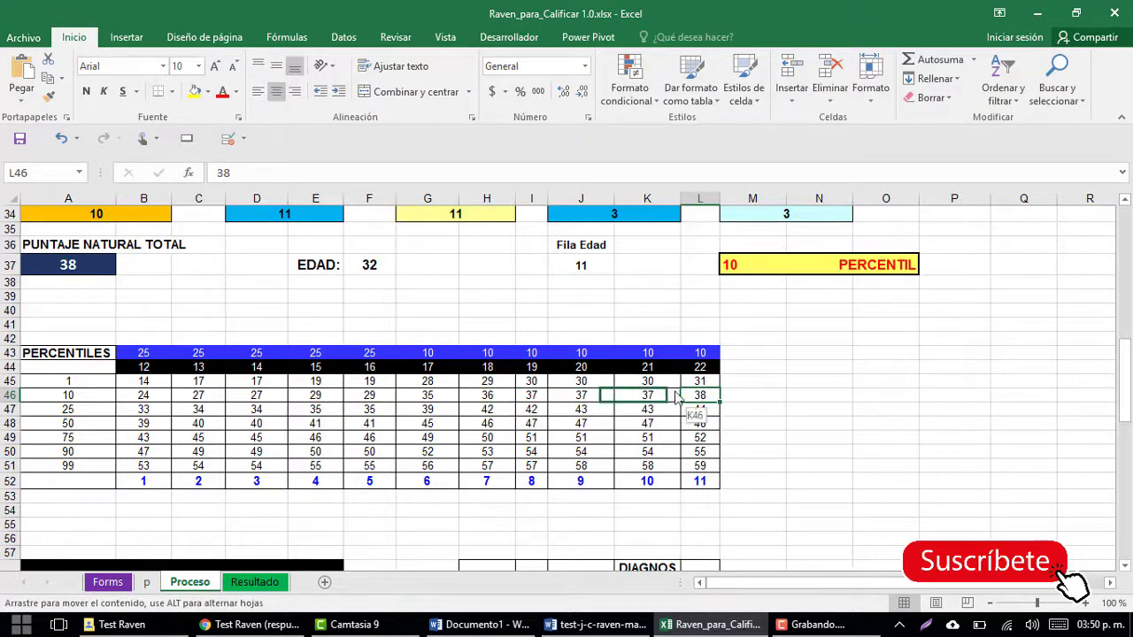
mouse_move(708, 396)
left_mouse_down()
mouse_move(69, 391)
mouse_move(104, 398)
left_mouse_up()
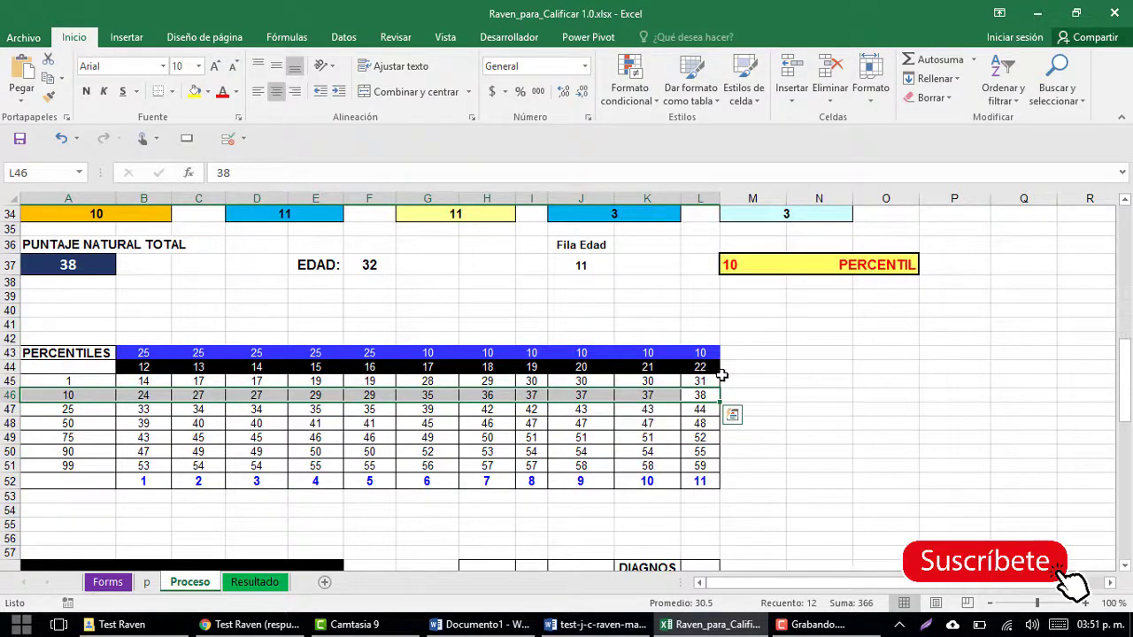
left_click(704, 396)
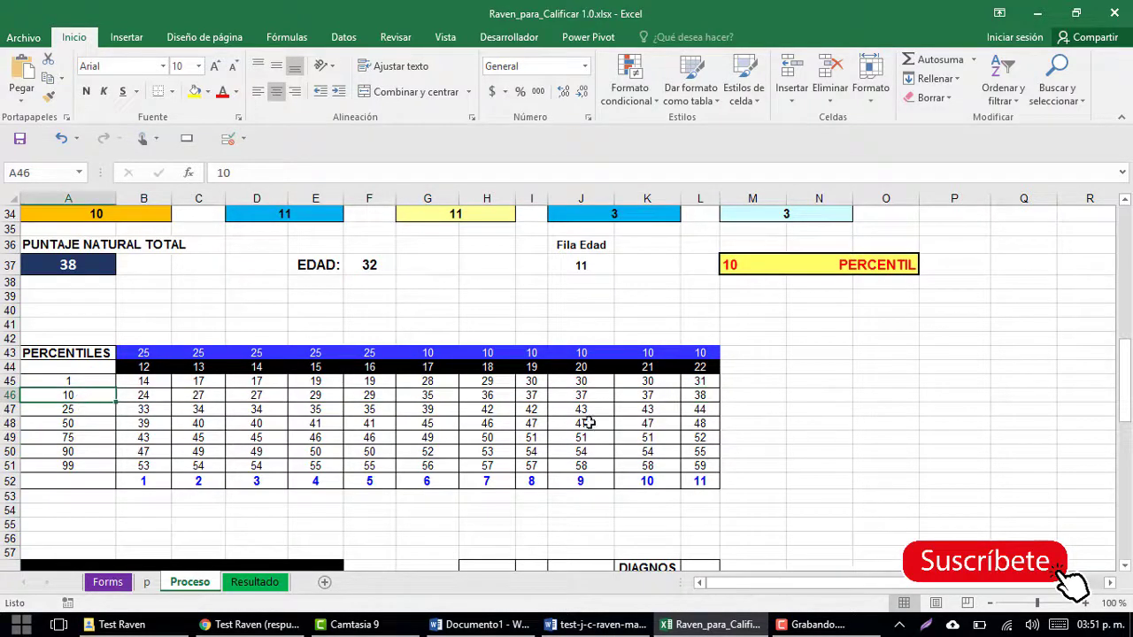
mouse_move(699, 396)
left_mouse_down()
mouse_move(257, 464)
mouse_move(169, 461)
left_mouse_up()
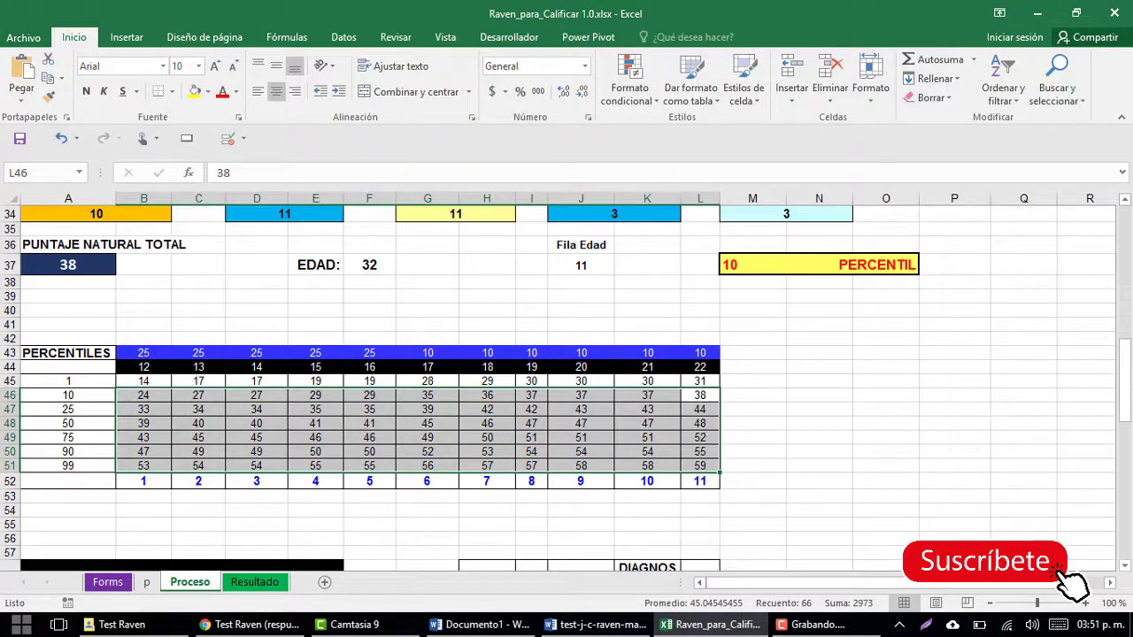
left_click(60, 395)
left_click(63, 411)
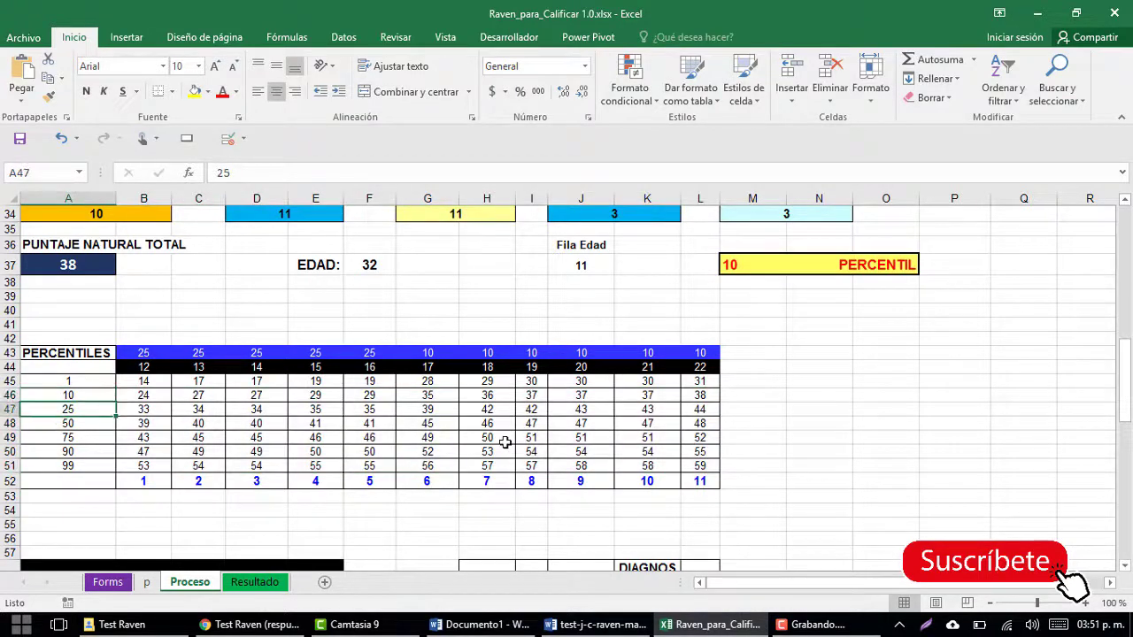
scroll(504, 442, "down", 1)
scroll(504, 442, "down", 2)
scroll(504, 442, "down", 3)
scroll(501, 443, "down", 1)
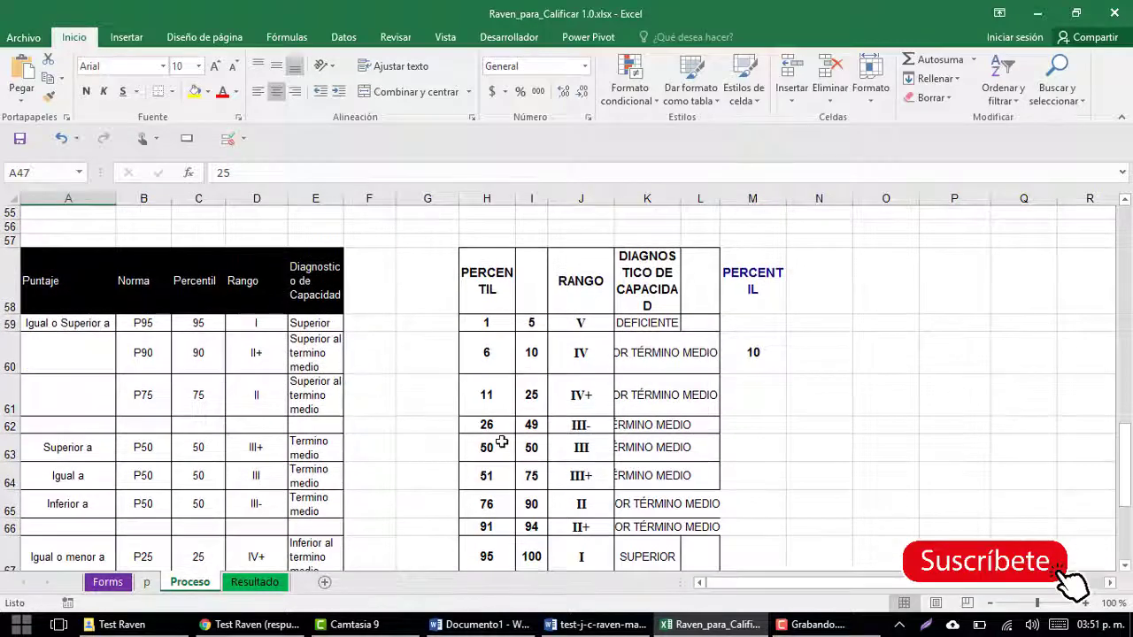
scroll(502, 443, "down", 1)
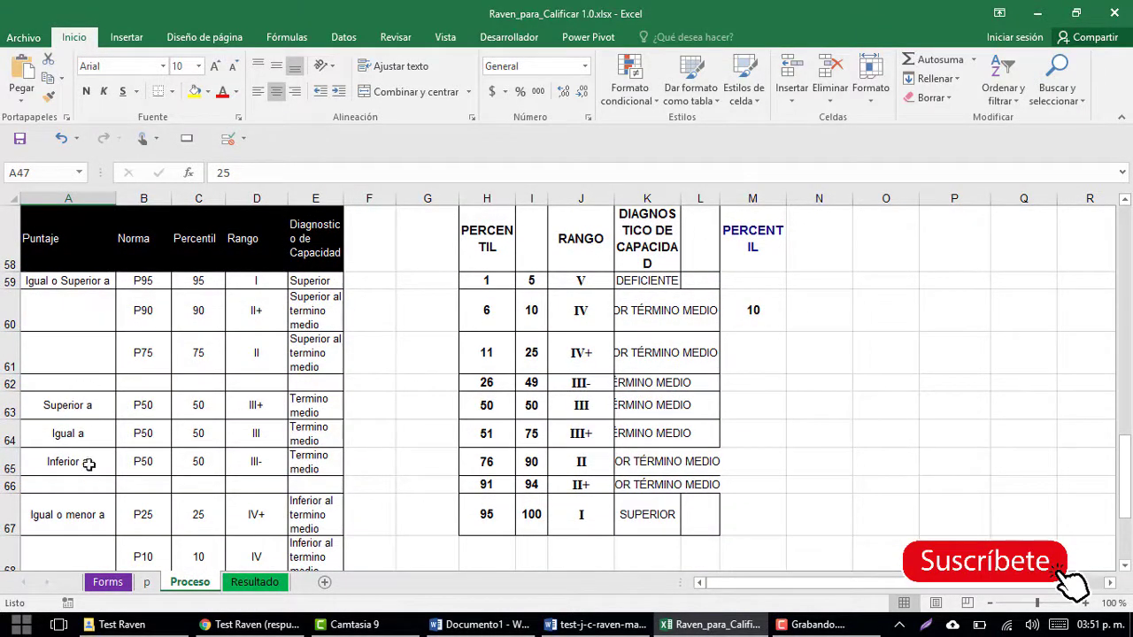
left_click(60, 240)
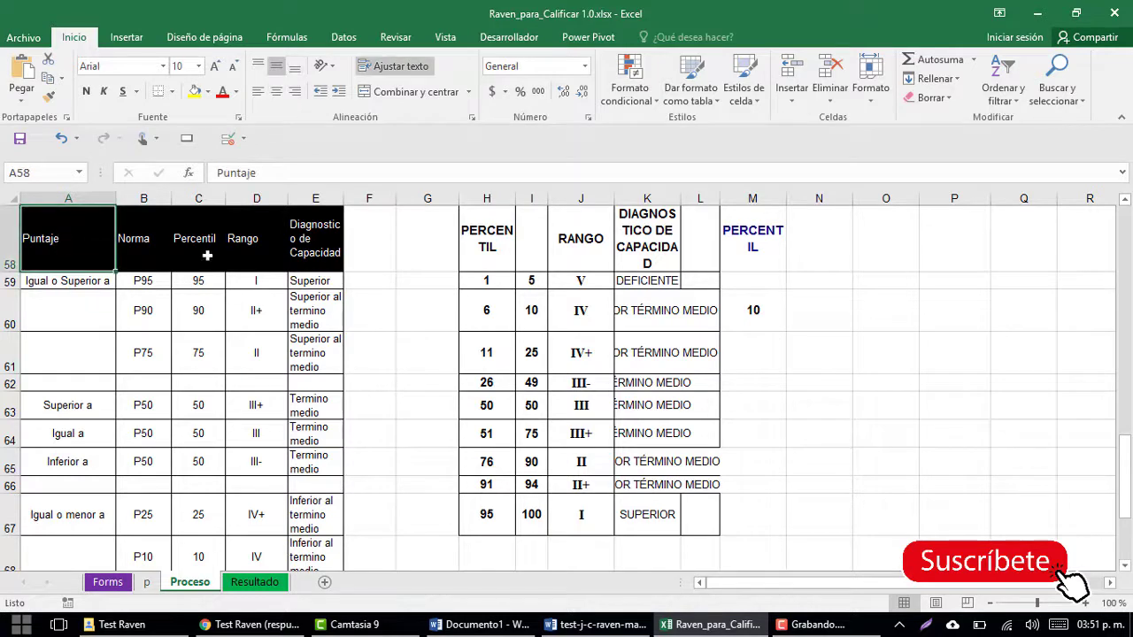
left_click(152, 253)
left_click(195, 253)
left_click(255, 254)
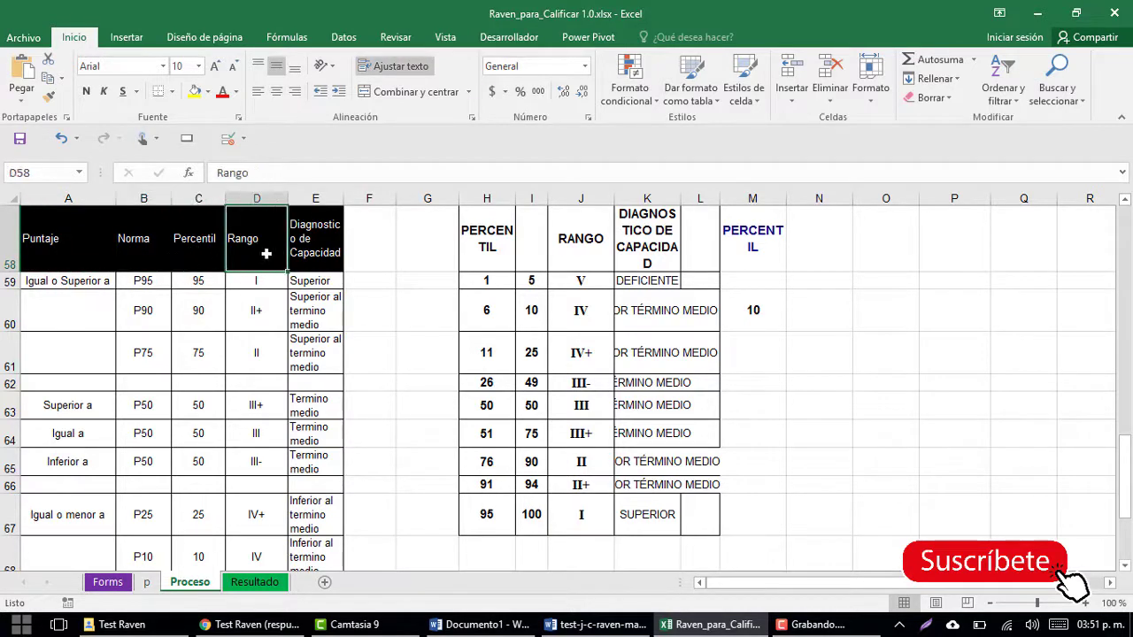
left_click(317, 255)
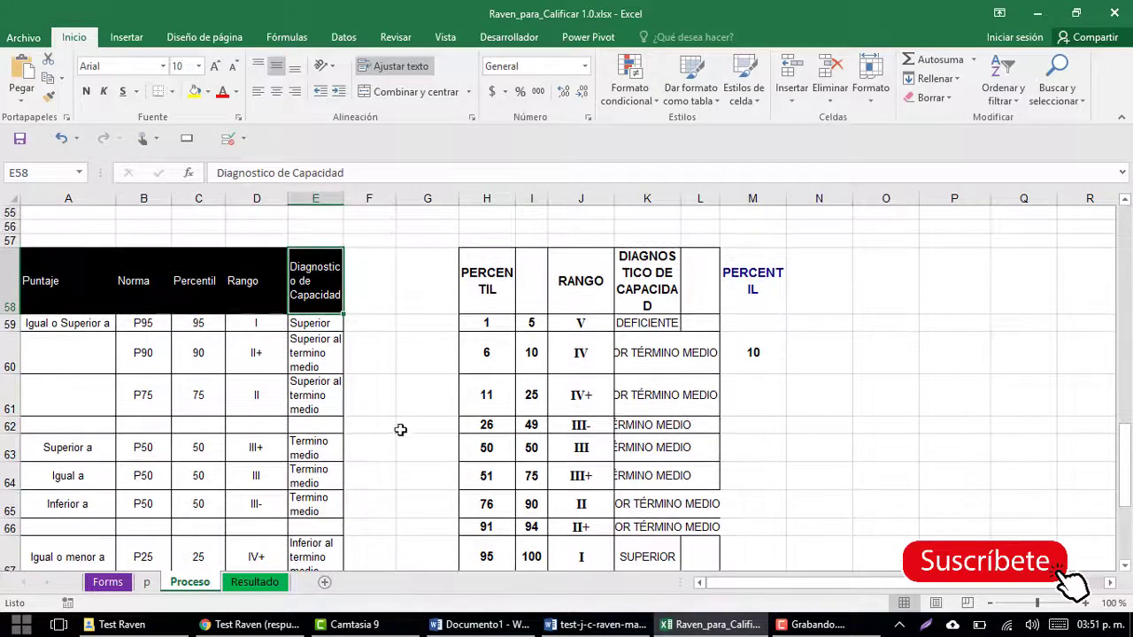
scroll(395, 422, "down", 2)
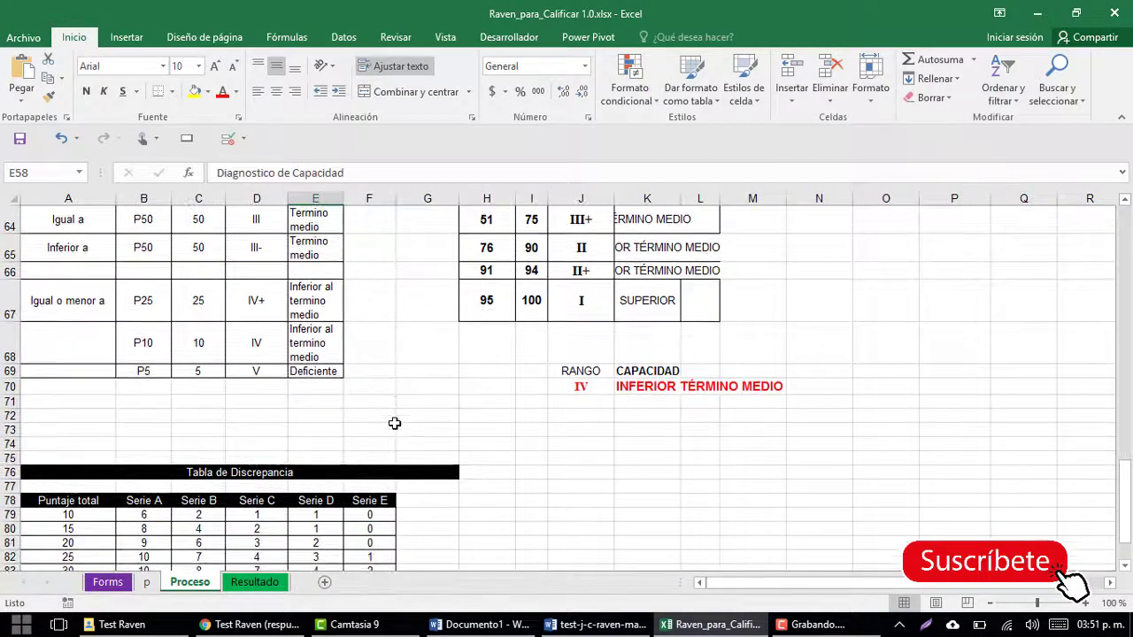
scroll(395, 423, "up", 2)
scroll(395, 424, "up", 1)
scroll(395, 429, "down", 1)
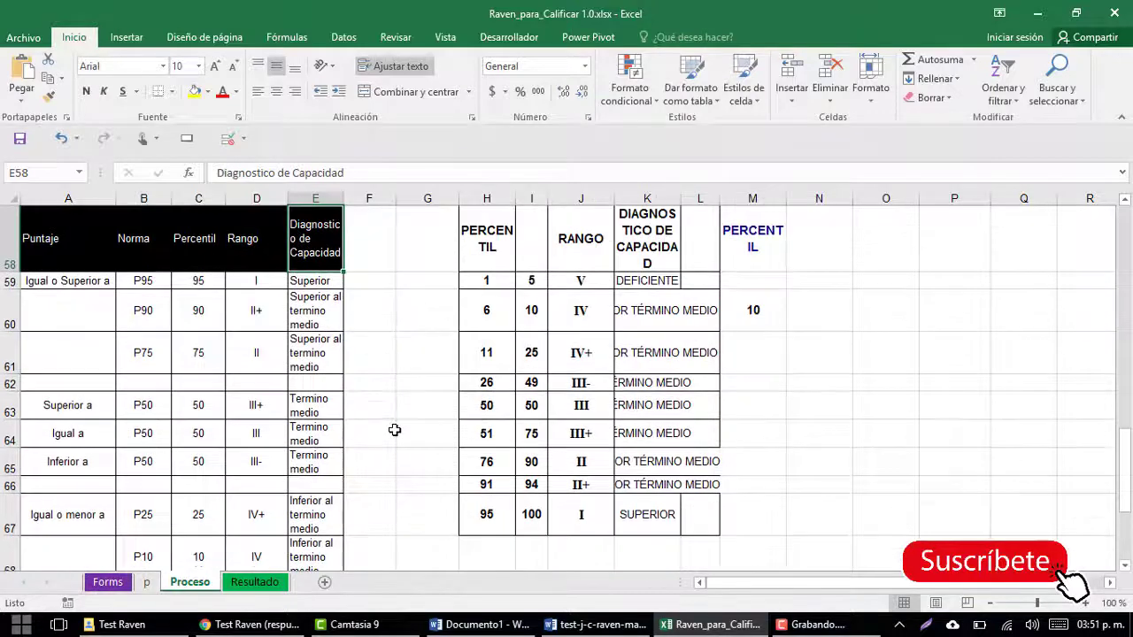
scroll(196, 449, "down", 1)
left_click_drag(149, 433, 261, 430)
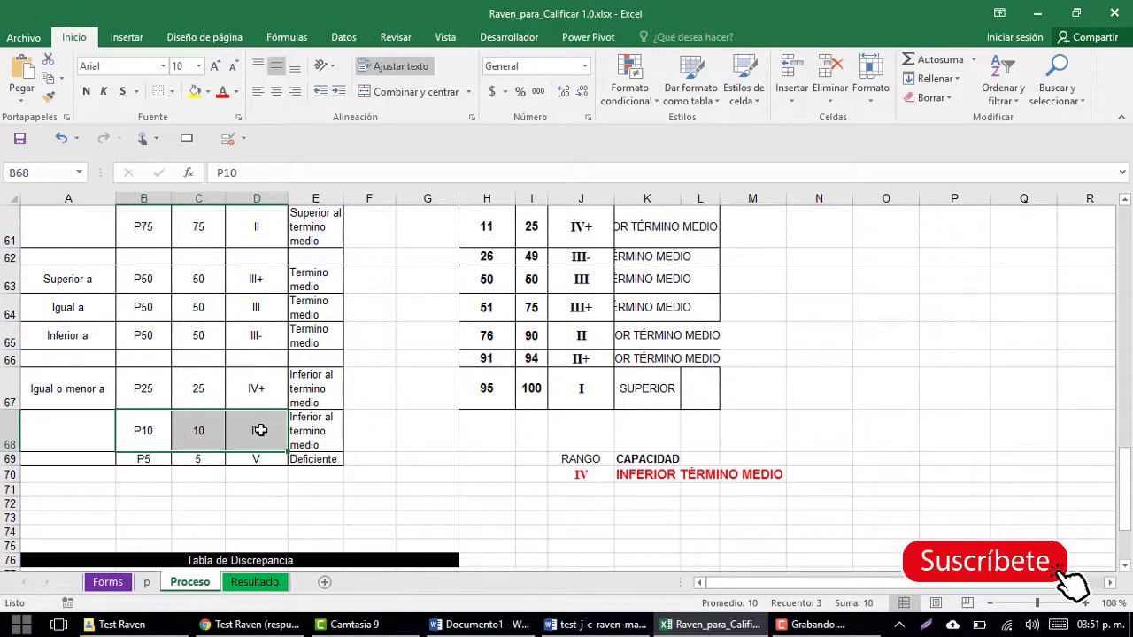
left_click(155, 431)
left_click(208, 432)
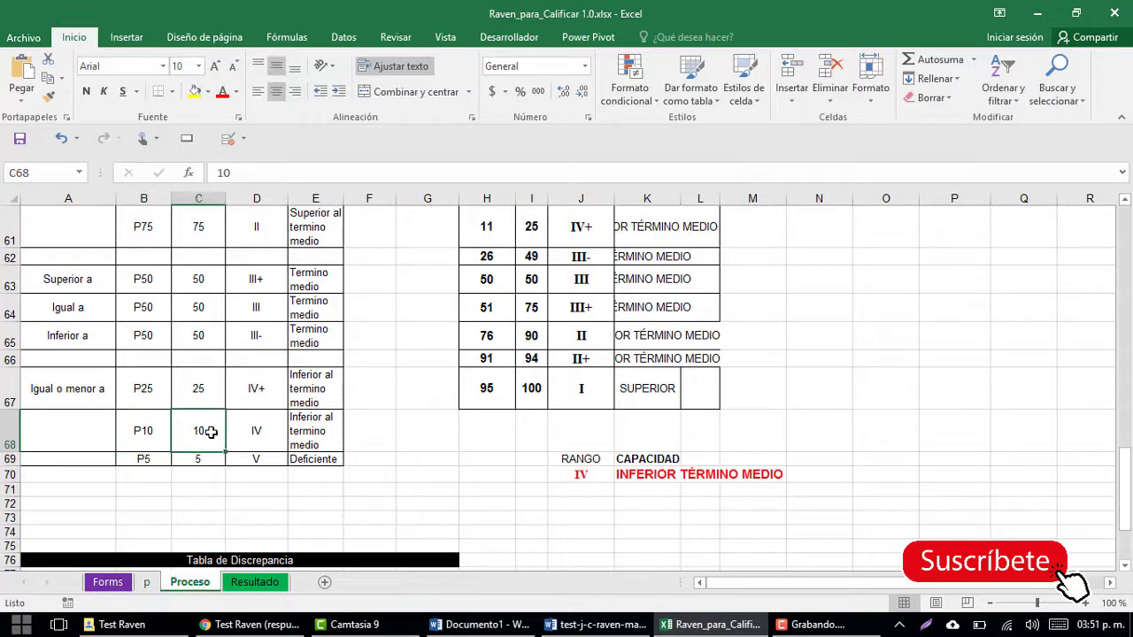
left_click(253, 435)
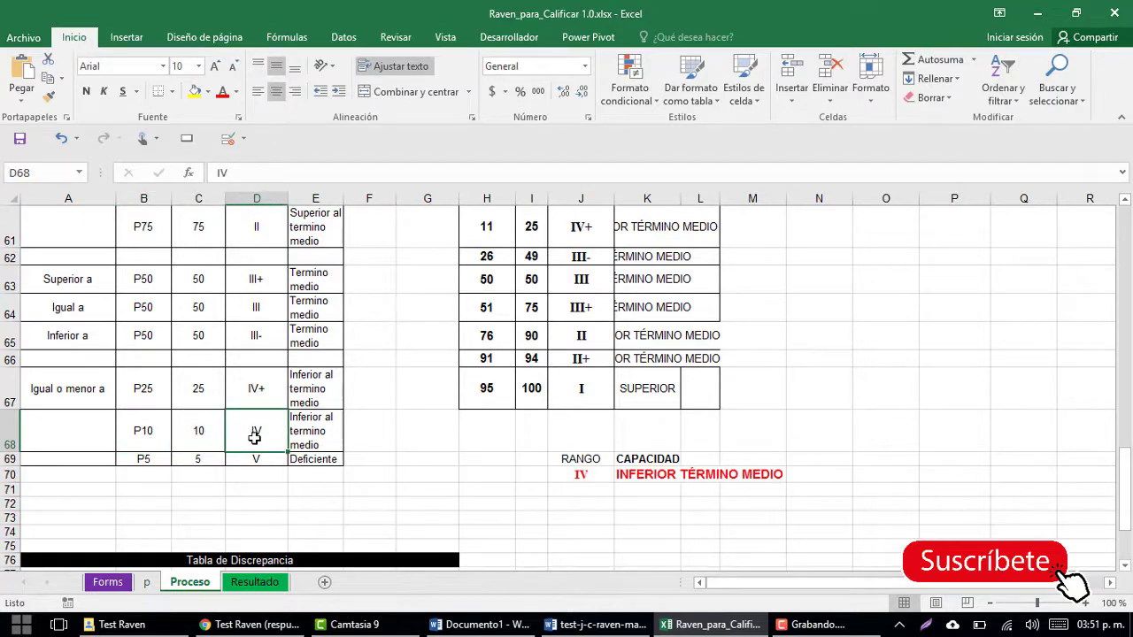
scroll(254, 437, "up", 1)
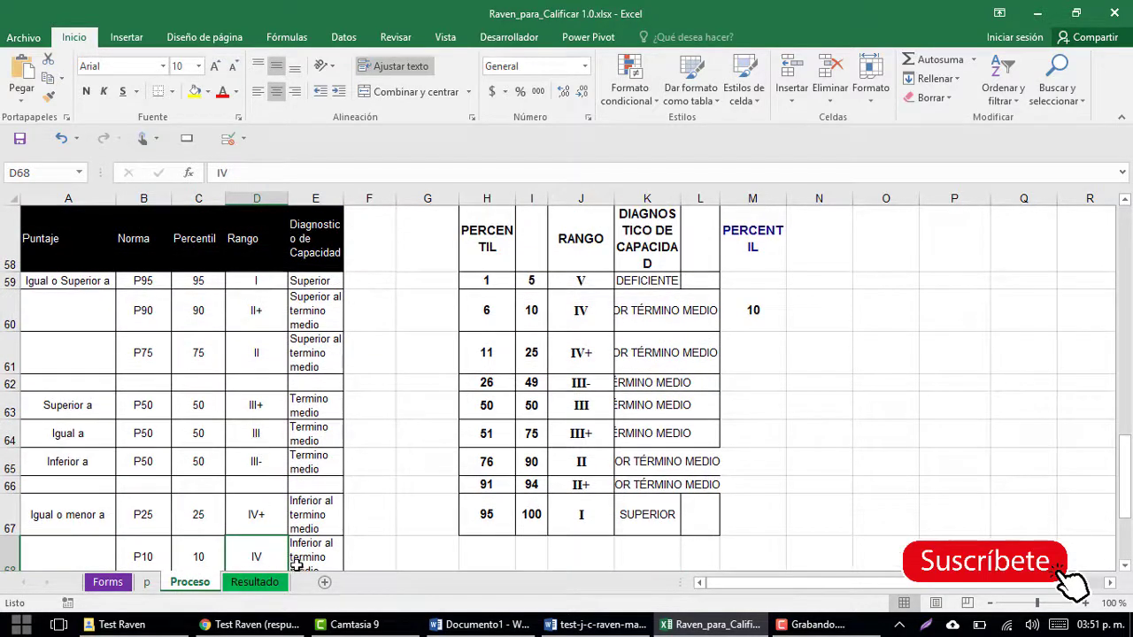
left_click(308, 561)
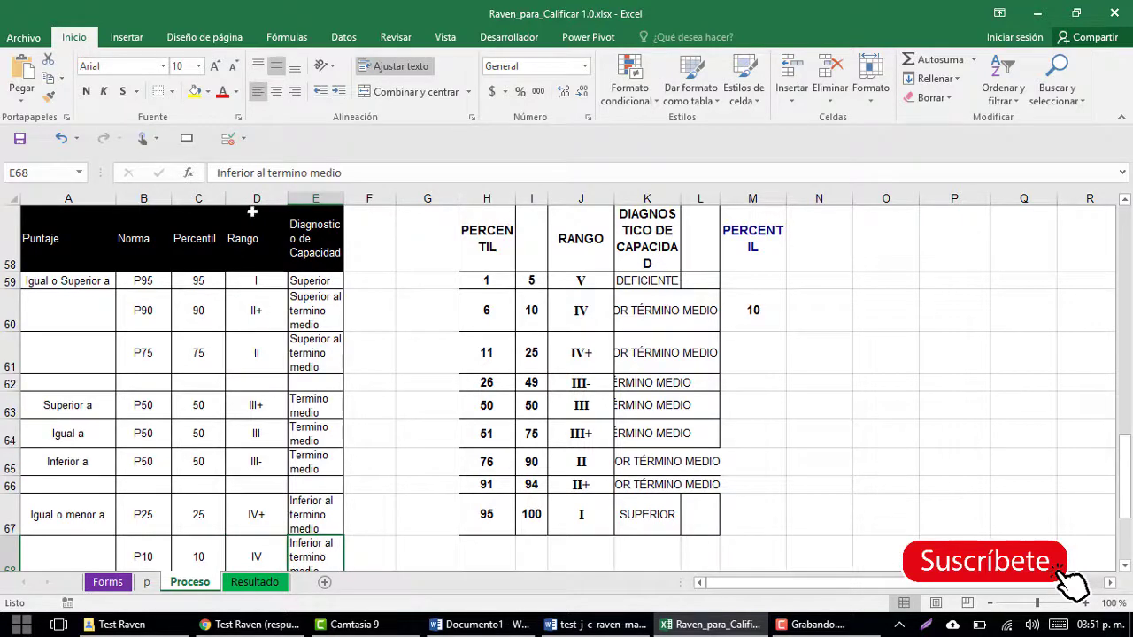
scroll(478, 385, "down", 2)
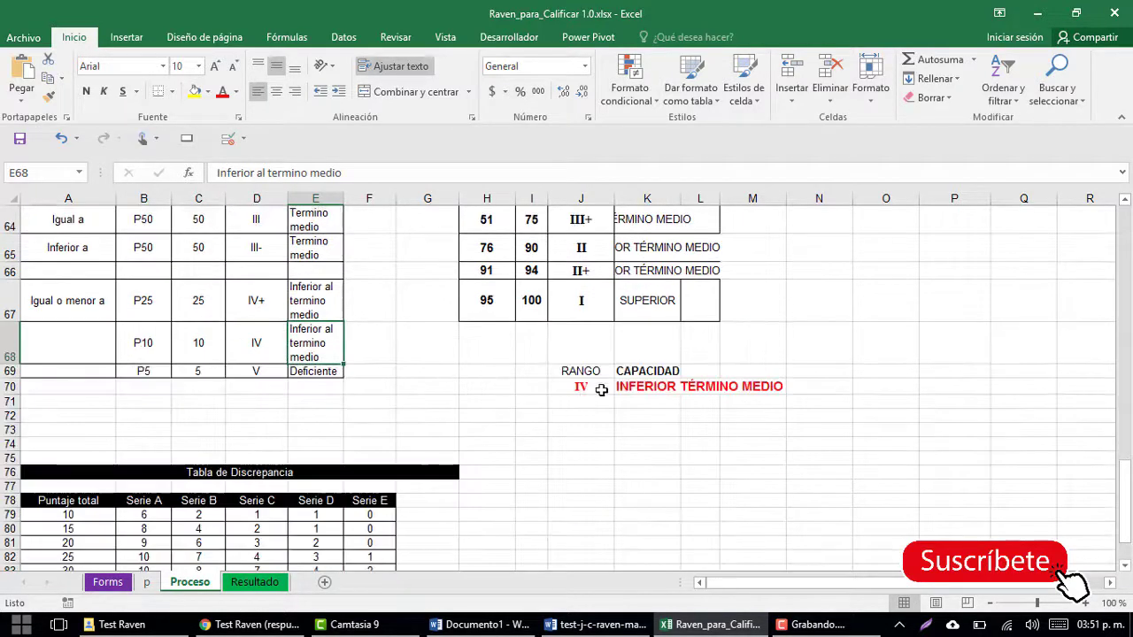
scroll(588, 385, "down", 1)
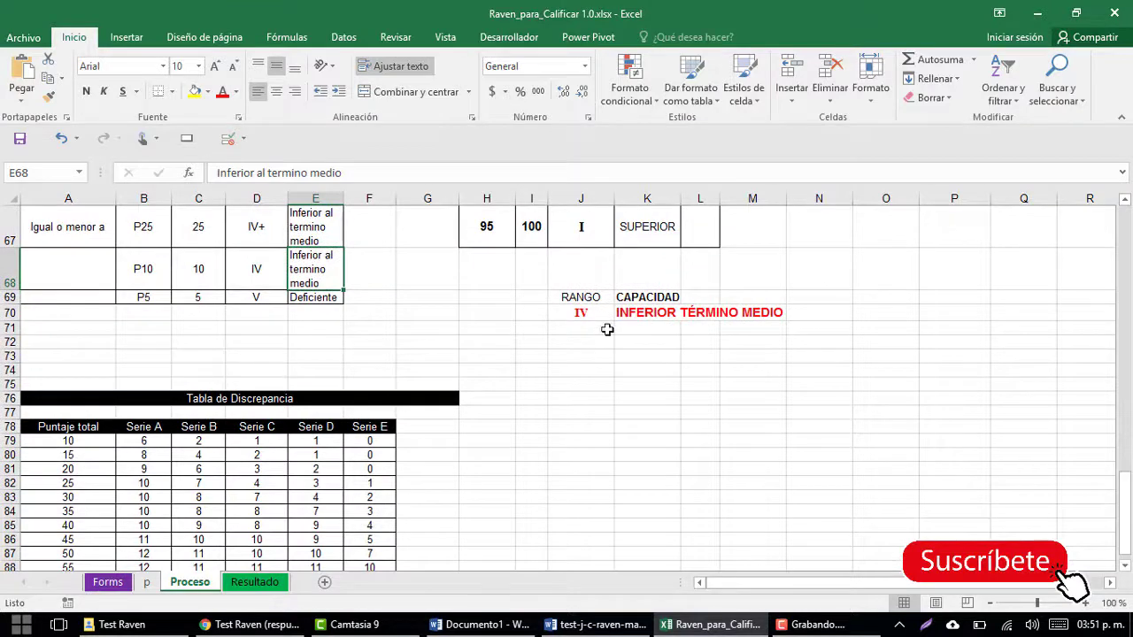
scroll(421, 439, "down", 3)
scroll(260, 384, "up", 2)
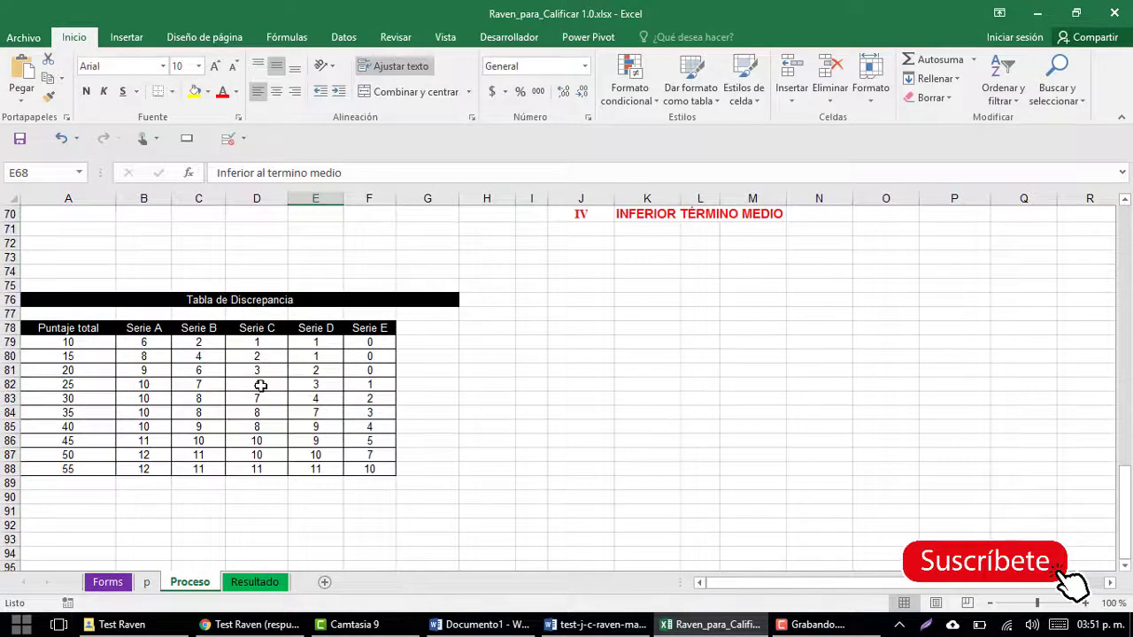
left_click(203, 299)
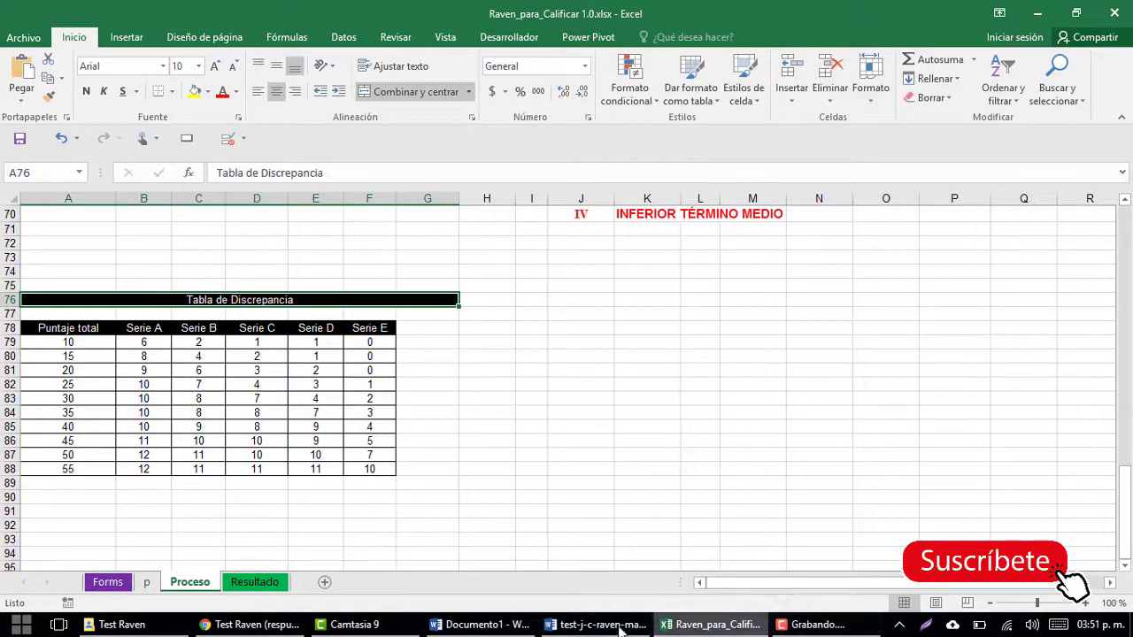
left_click(588, 624)
scroll(522, 451, "up", 3)
scroll(535, 445, "up", 5)
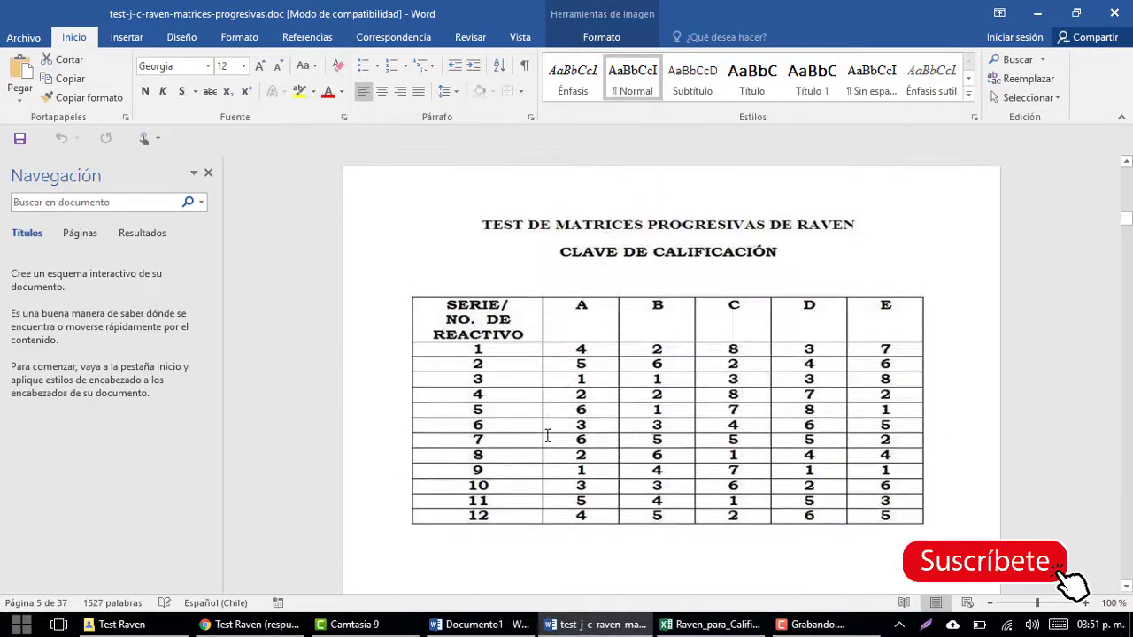
scroll(548, 440, "up", 2)
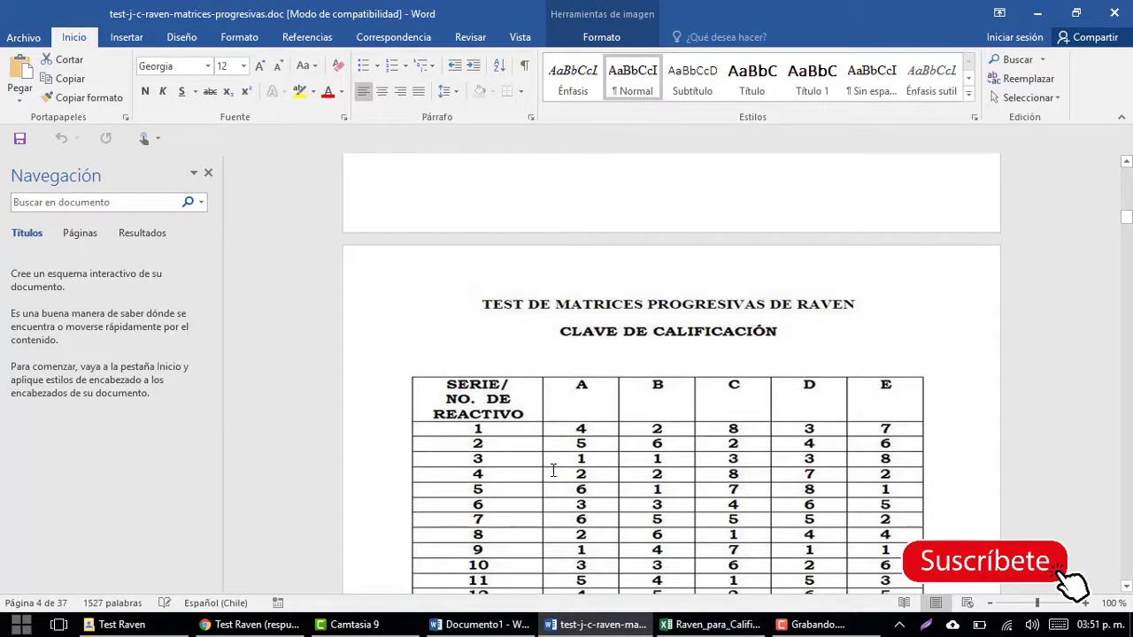
scroll(553, 470, "up", 3)
scroll(554, 467, "up", 3)
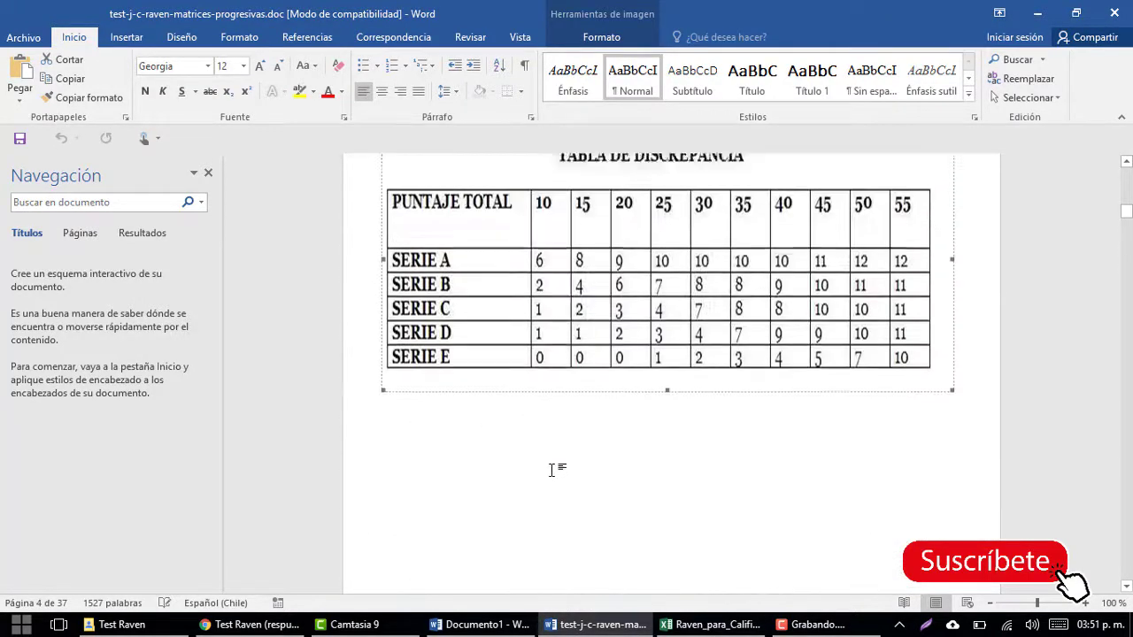
scroll(554, 475, "up", 3)
scroll(552, 476, "up", 1)
scroll(553, 476, "up", 1)
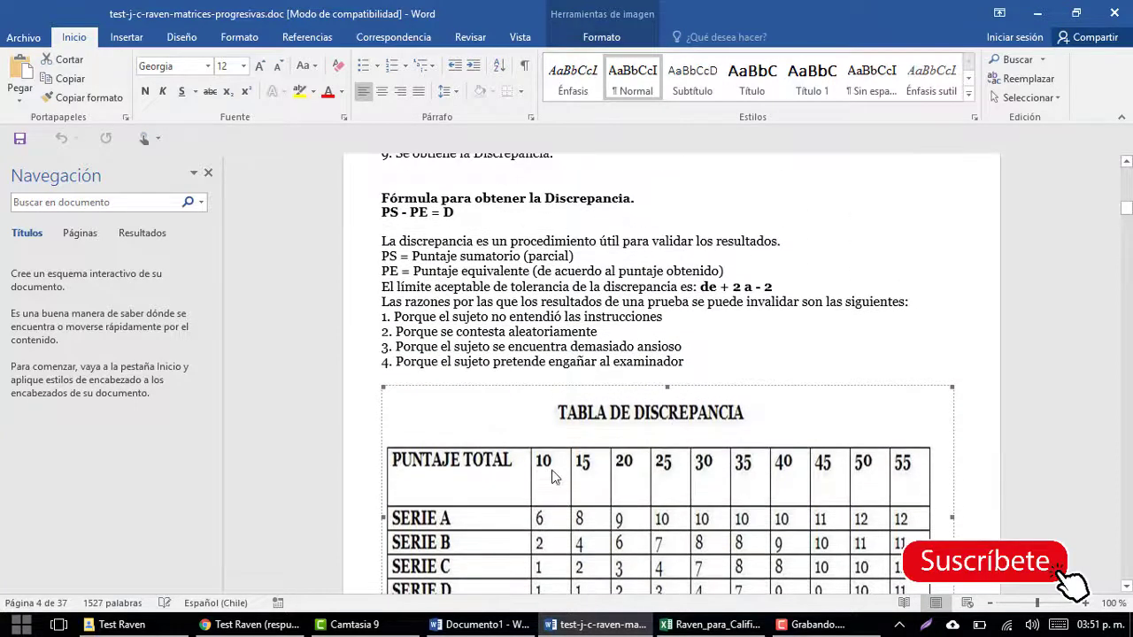
scroll(551, 479, "down", 2)
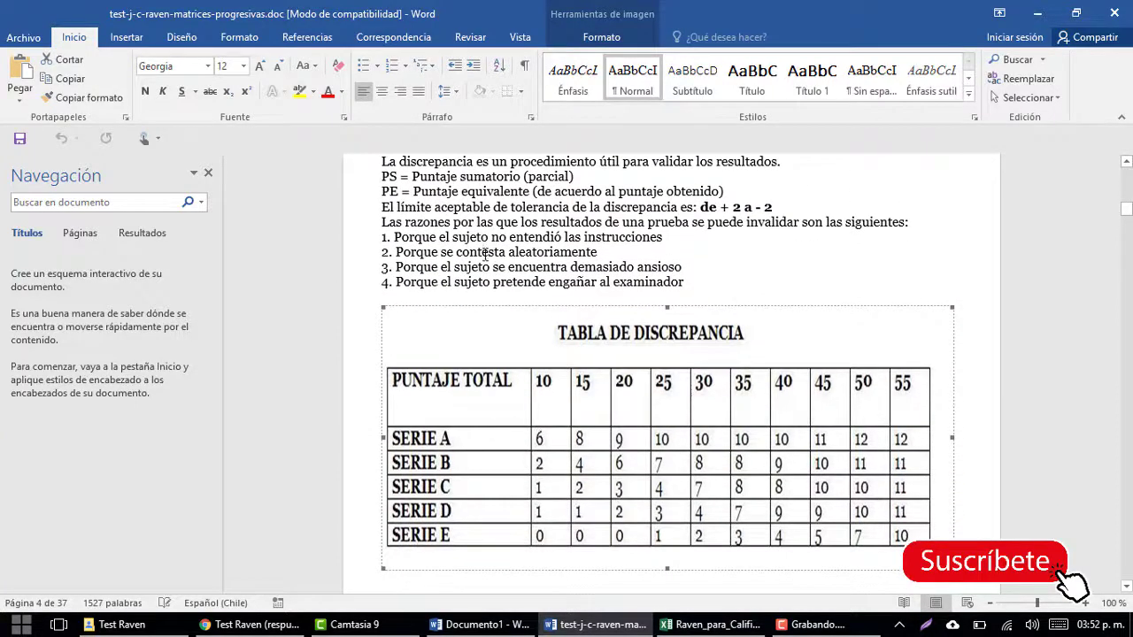
scroll(484, 254, "up", 1)
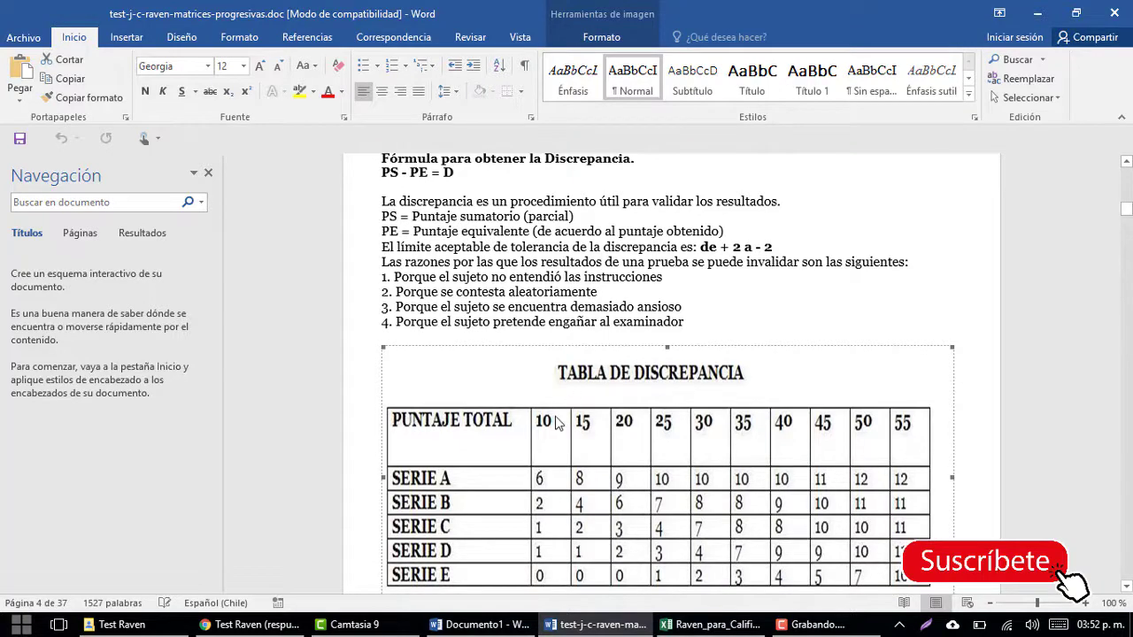
scroll(556, 423, "down", 2)
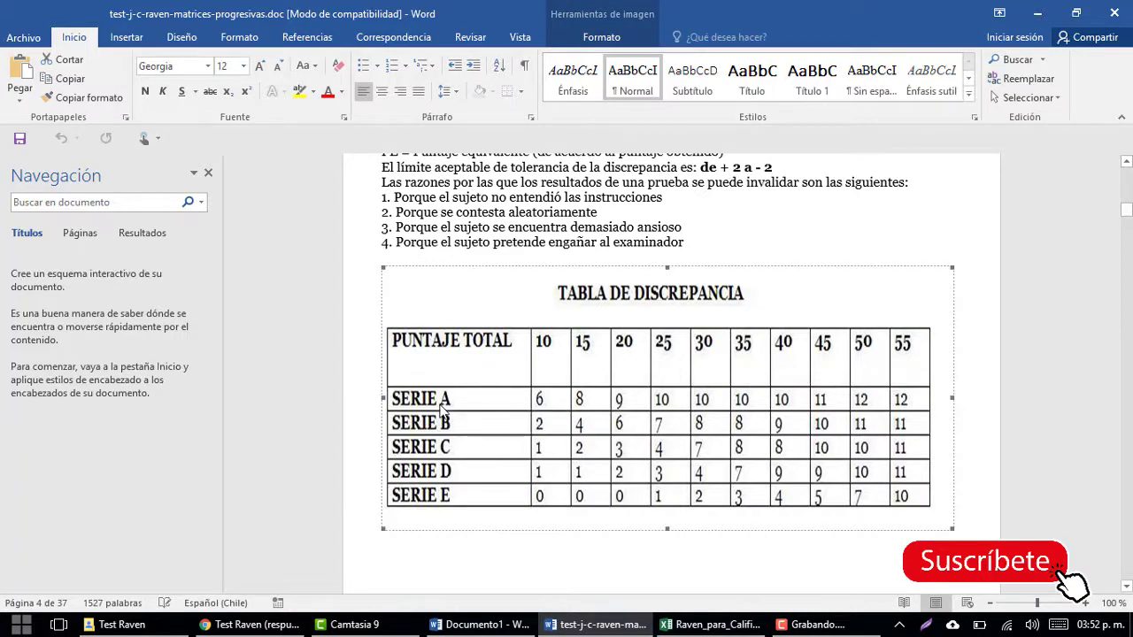
left_click(707, 624)
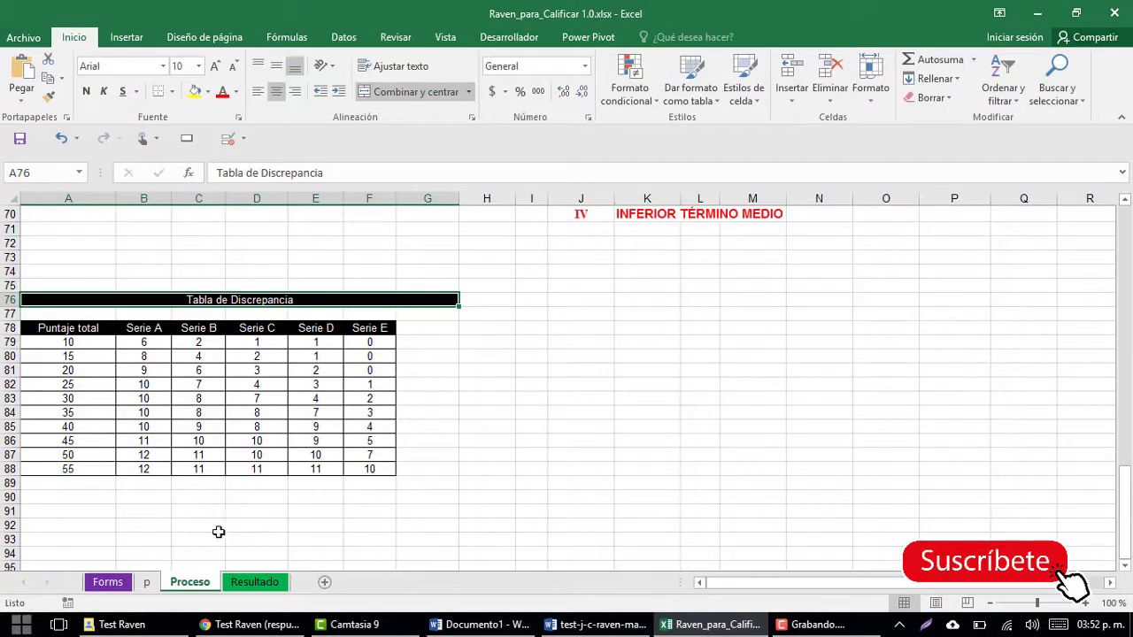
- Show the Resultado sheet and check the total score formula
left_click(256, 583)
scroll(292, 425, "down", 3)
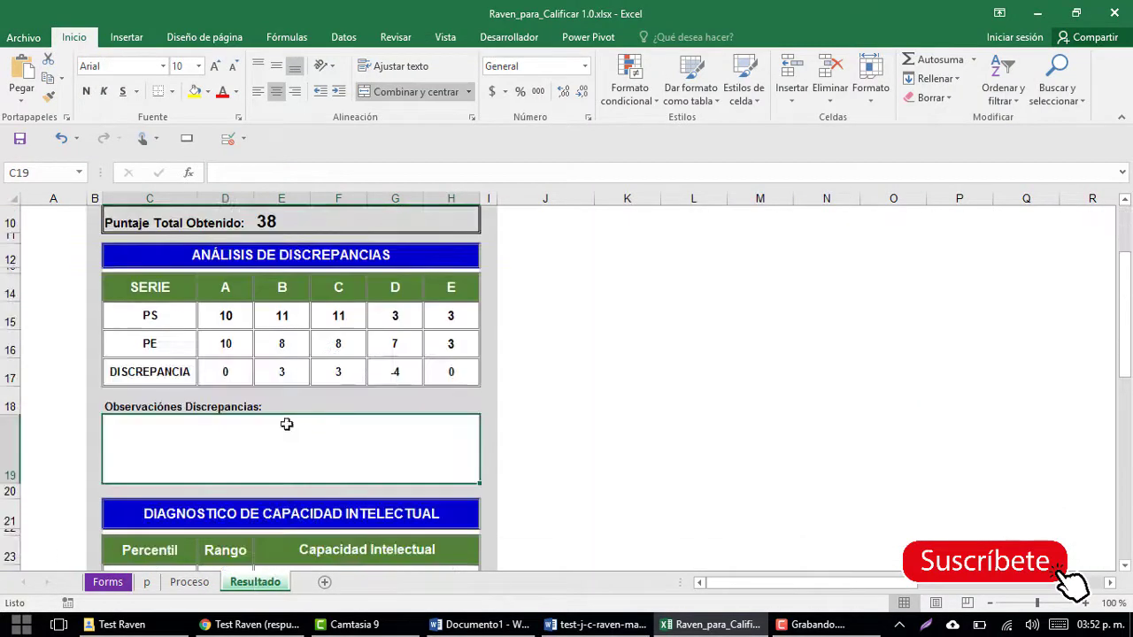
scroll(283, 415, "up", 1)
scroll(253, 390, "down", 1)
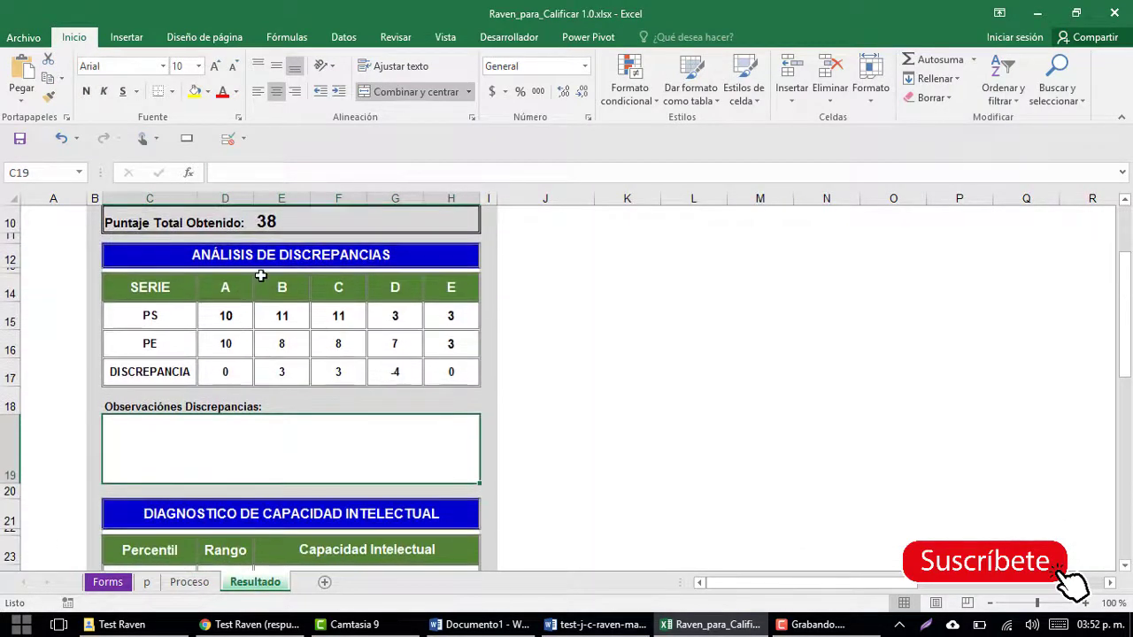
left_click(263, 222)
- Inspect the PS and PE rows of the discrepancy table and open the series A PE lookup formula
left_click(223, 257)
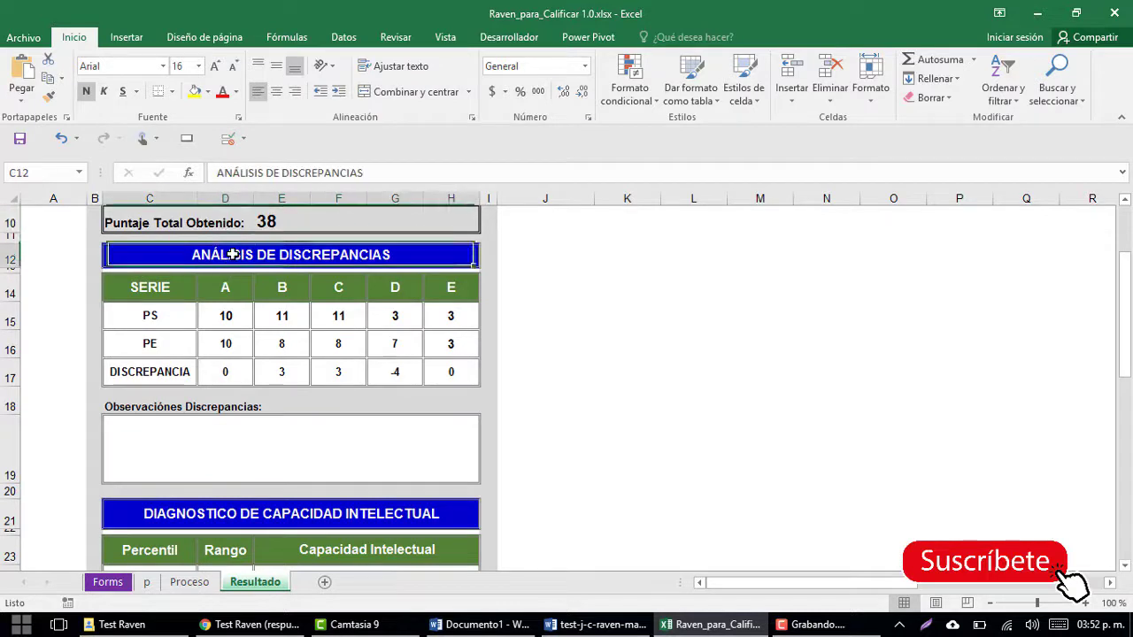
left_click(166, 315)
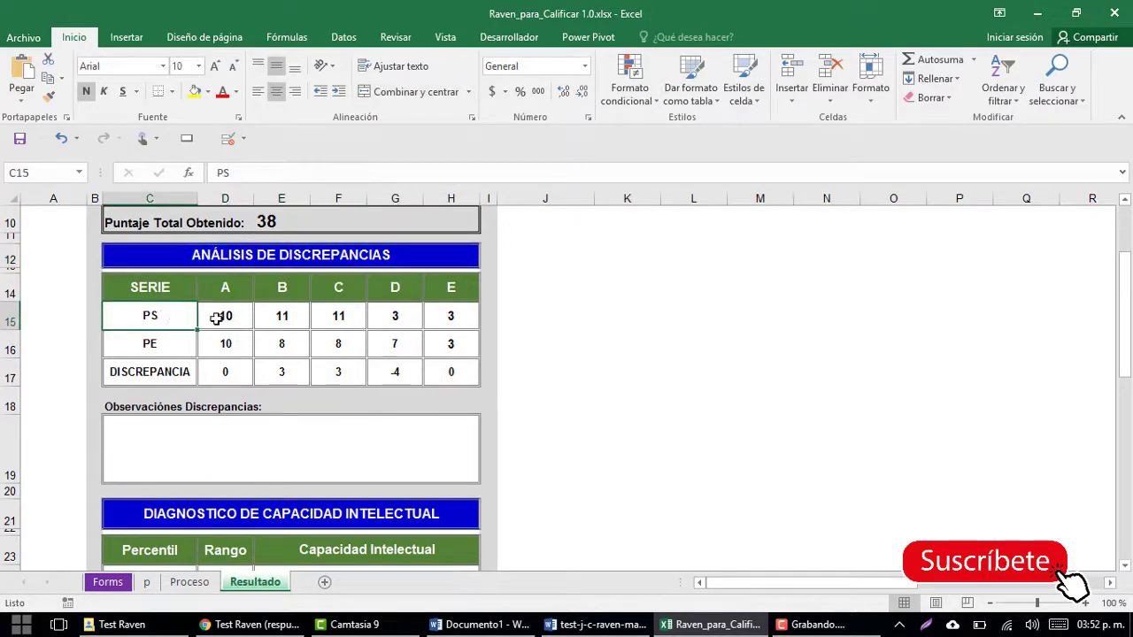
left_click(216, 318)
left_click_drag(216, 317, 431, 316)
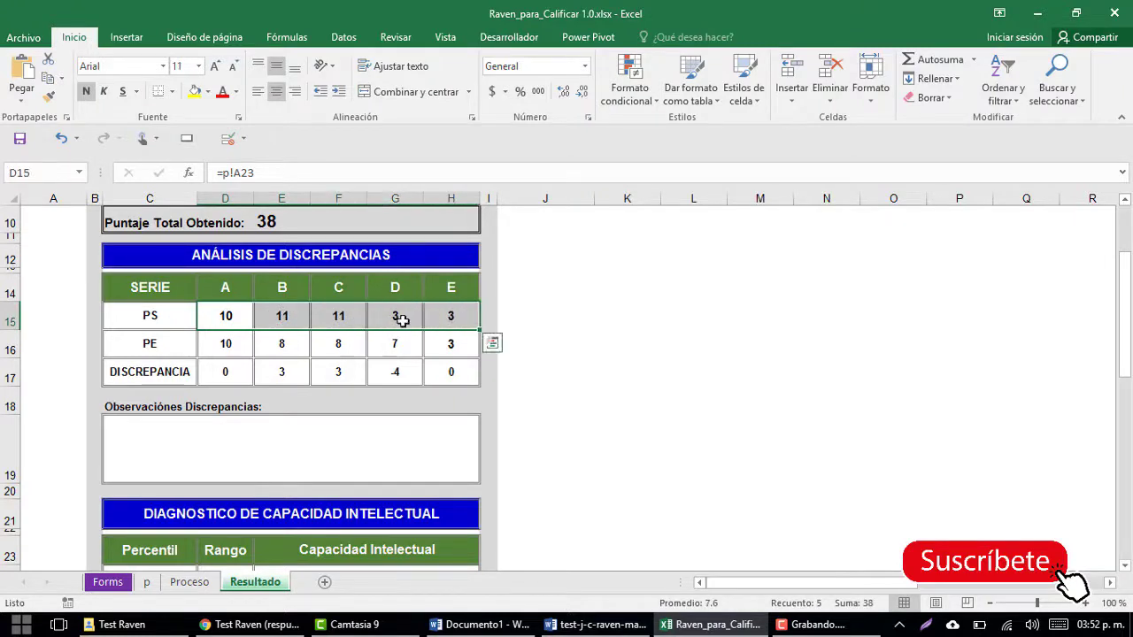
left_click(151, 344)
left_click(228, 345)
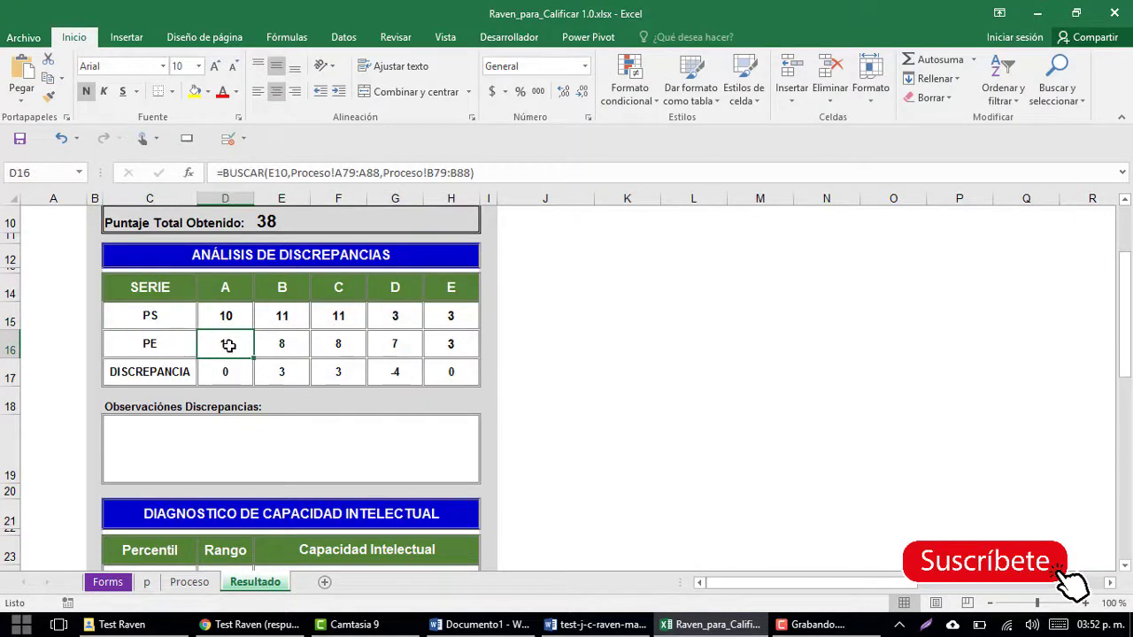
left_click(310, 173)
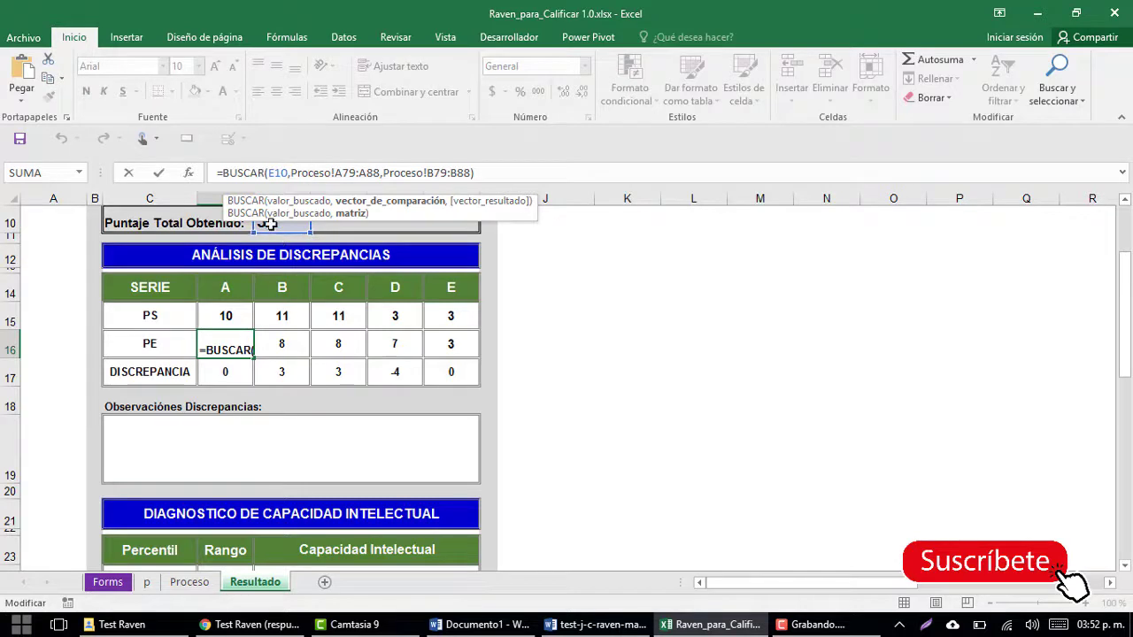
scroll(283, 248, "up", 1)
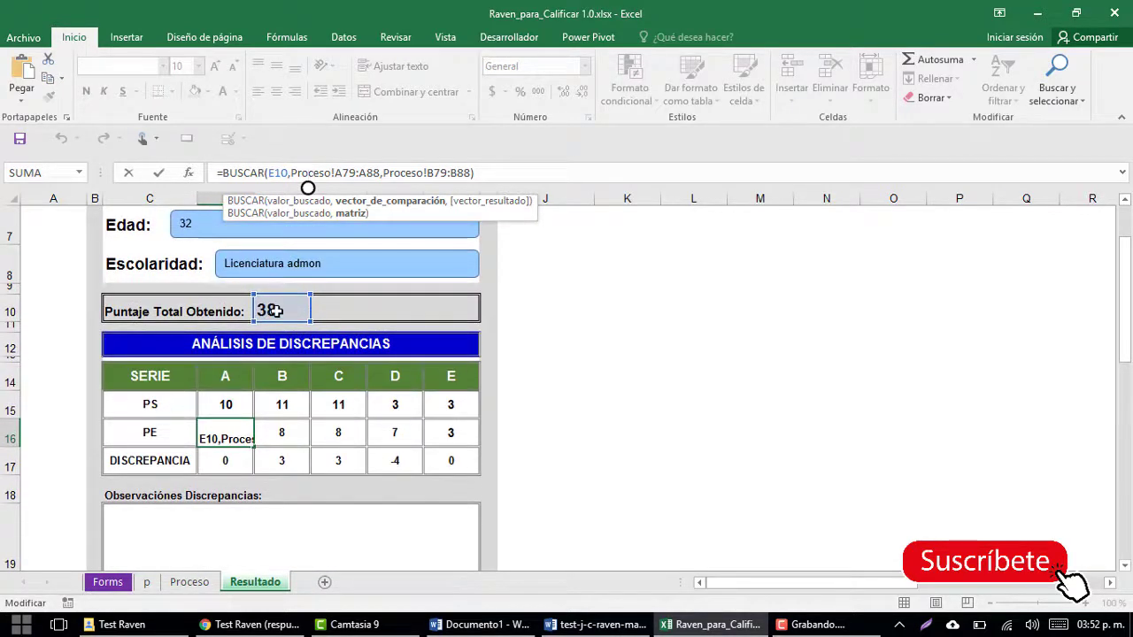
left_click(189, 582)
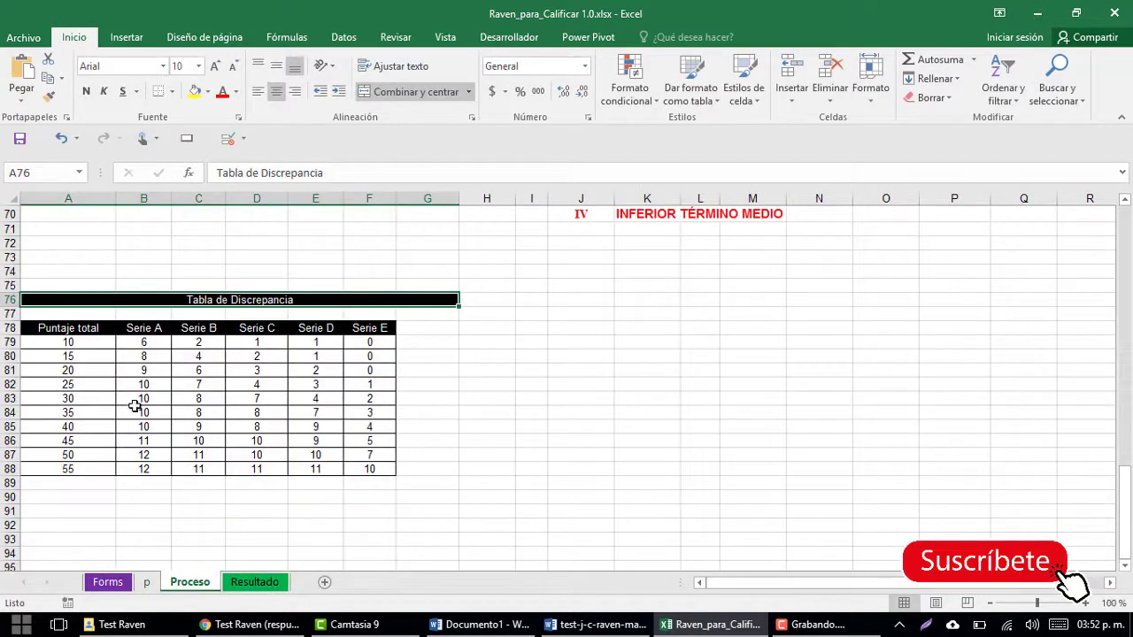
left_click_drag(95, 413, 367, 407)
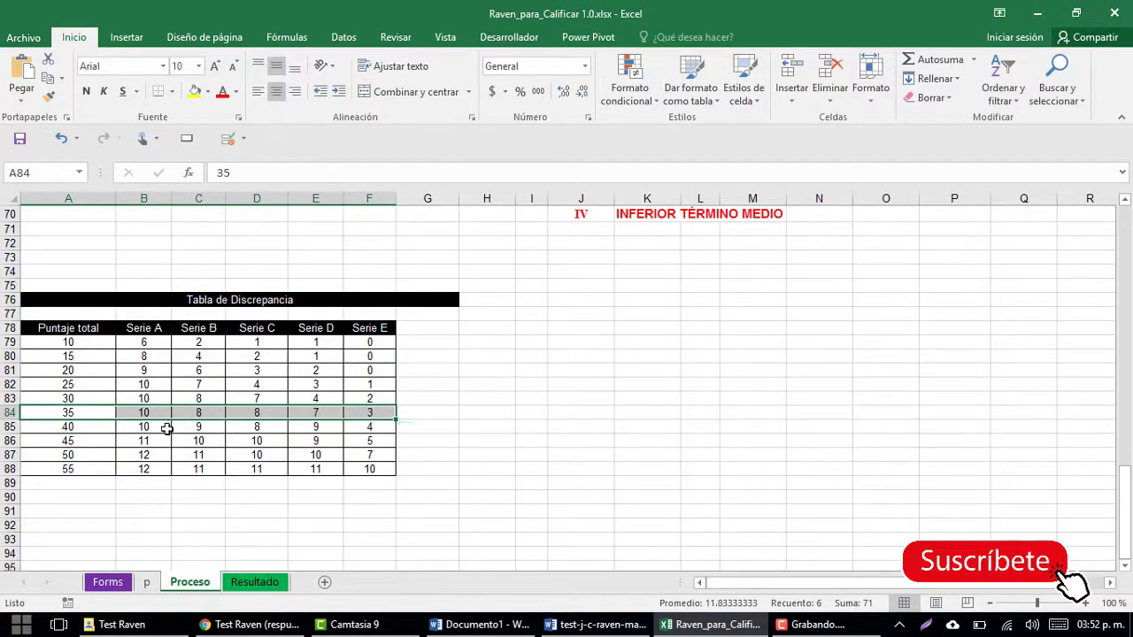
left_click(249, 586)
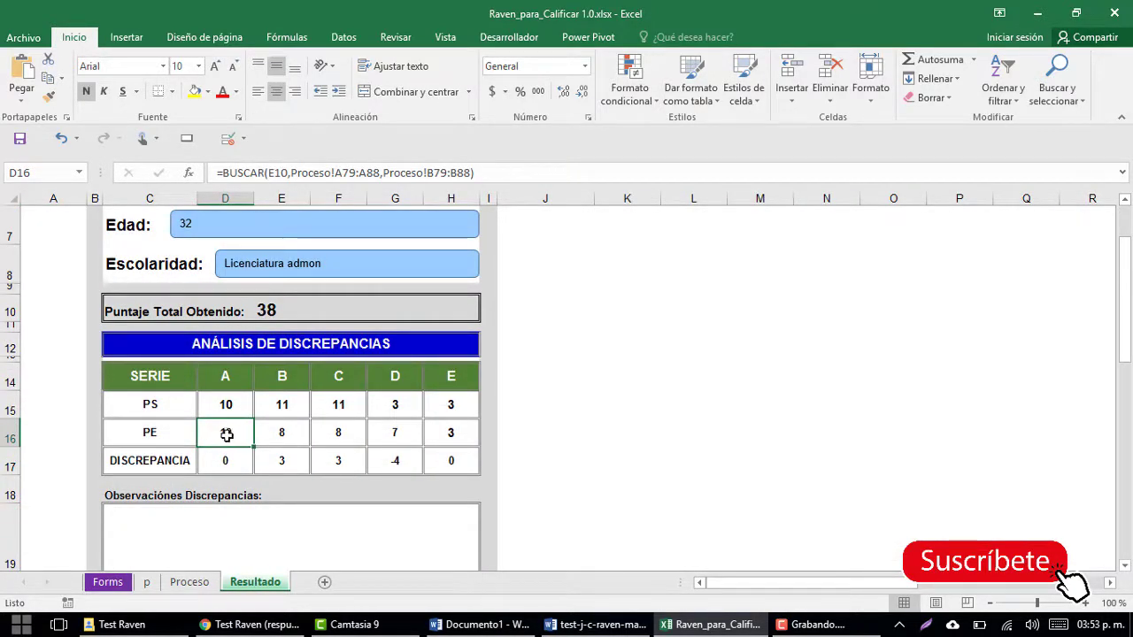
left_click_drag(226, 435, 426, 431)
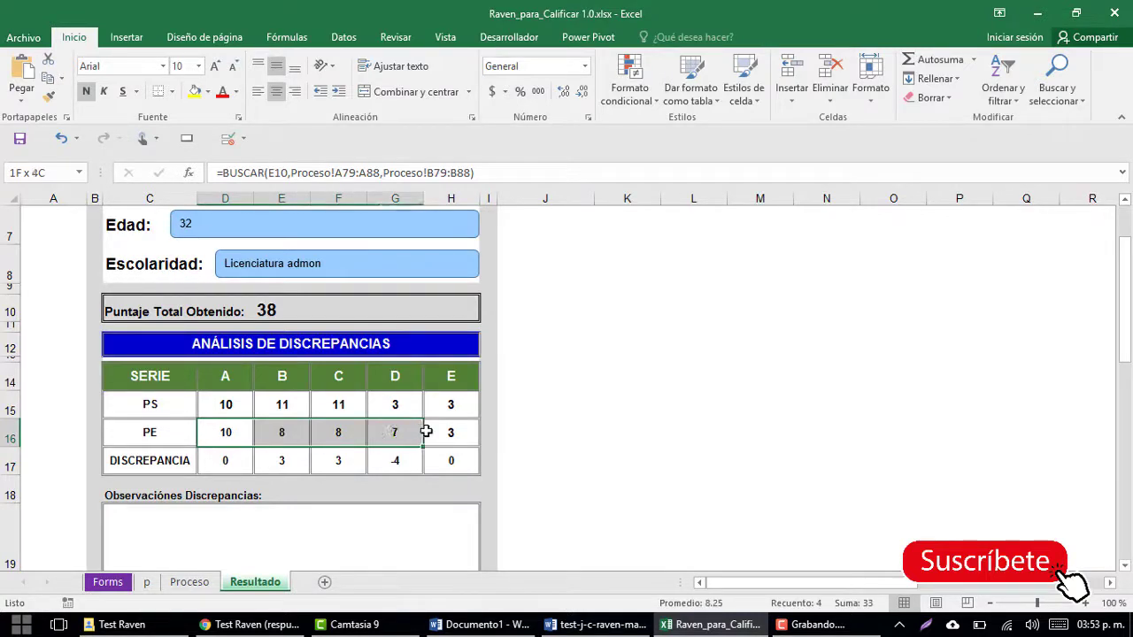
left_click(189, 582)
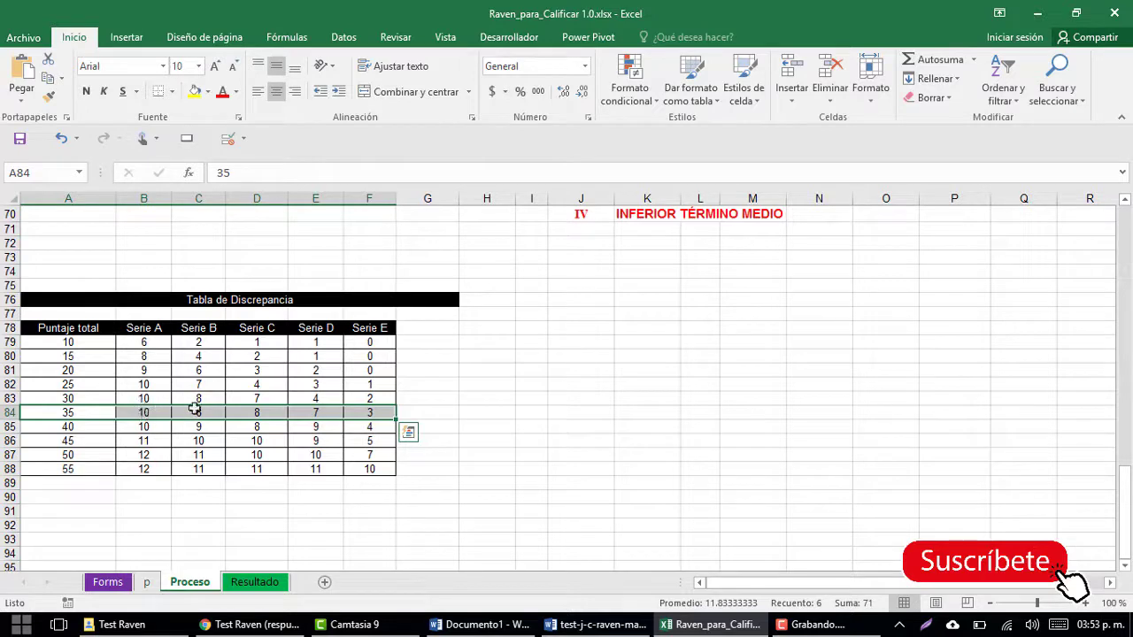
left_click(243, 581)
left_click(230, 460)
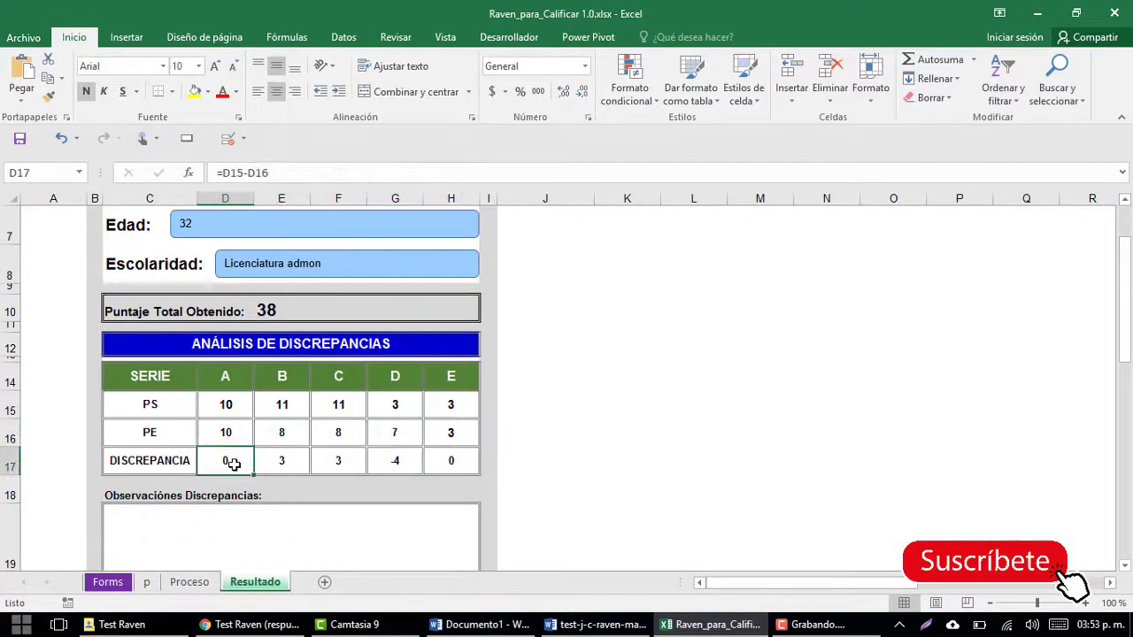
left_click(240, 172)
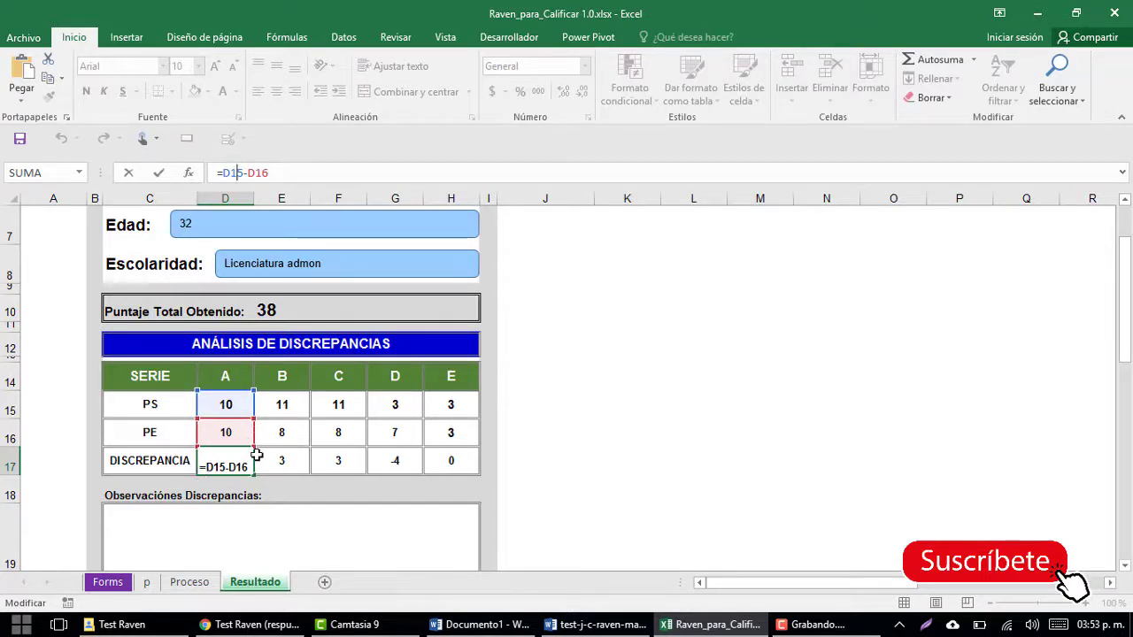
key("Return")
key("Up")
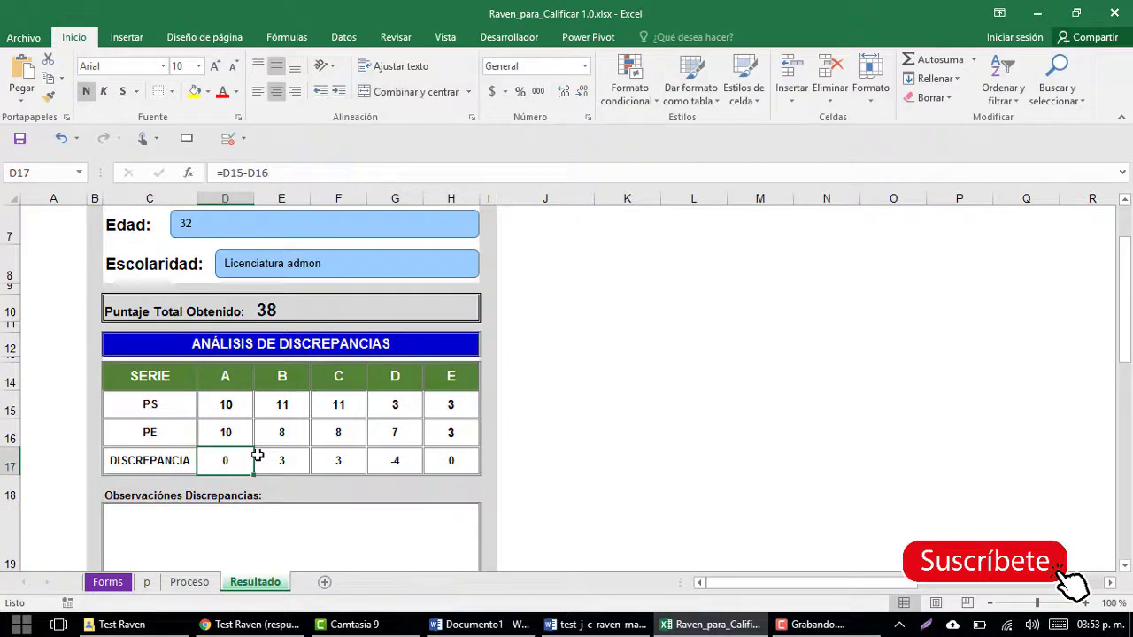
left_click(257, 455)
key("Right")
key("Right")
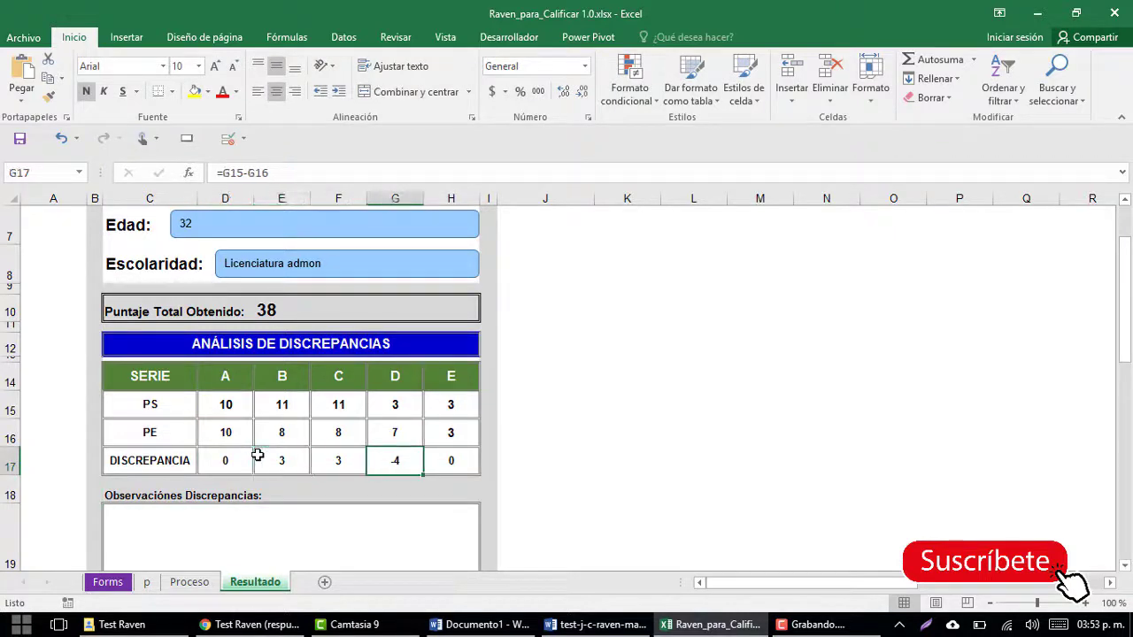
key("Right")
key("Down")
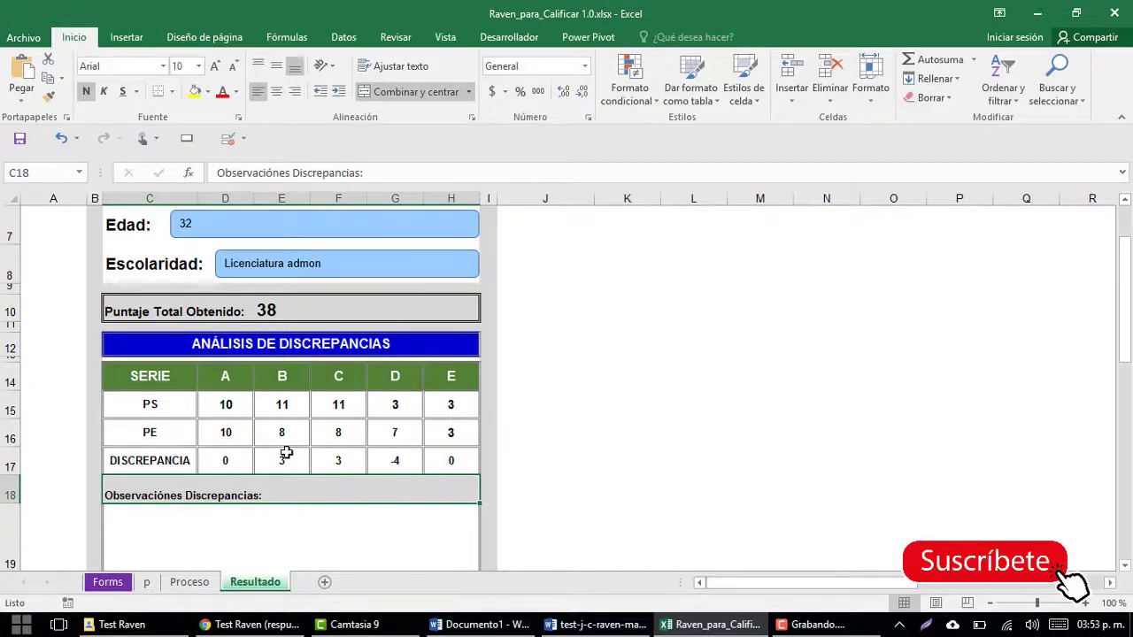
scroll(284, 453, "down", 2)
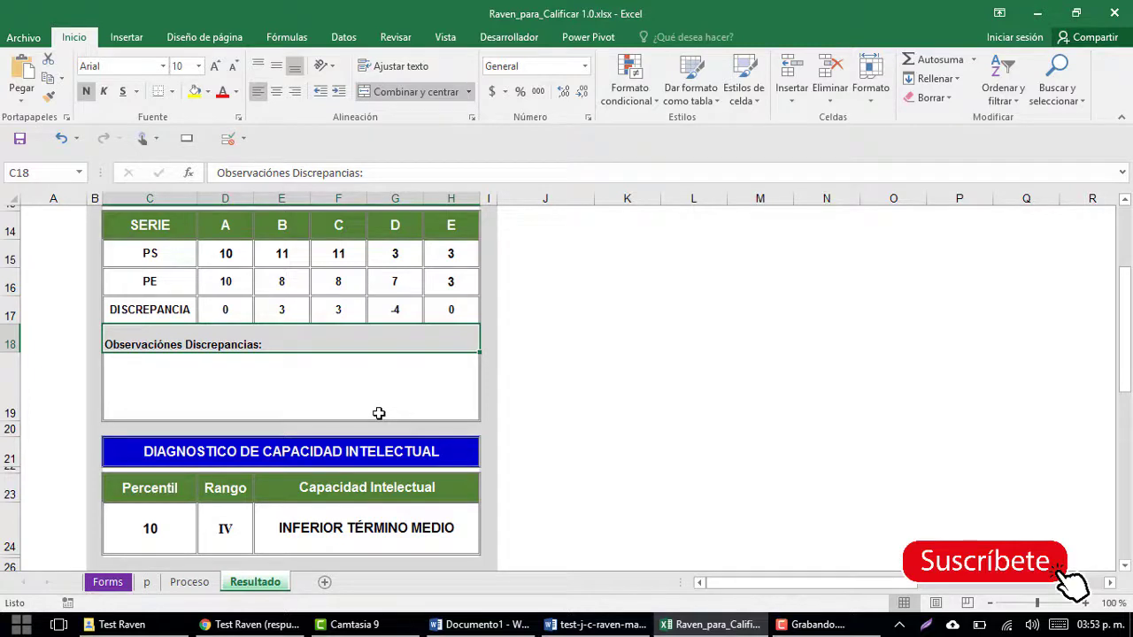
left_click(168, 407)
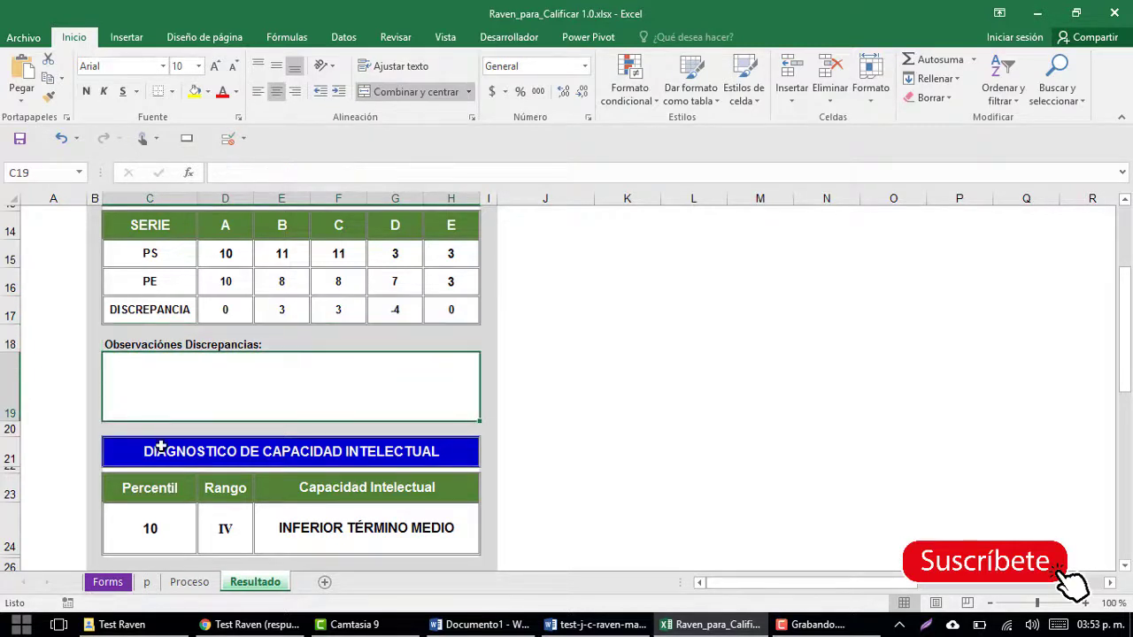
left_click(141, 535)
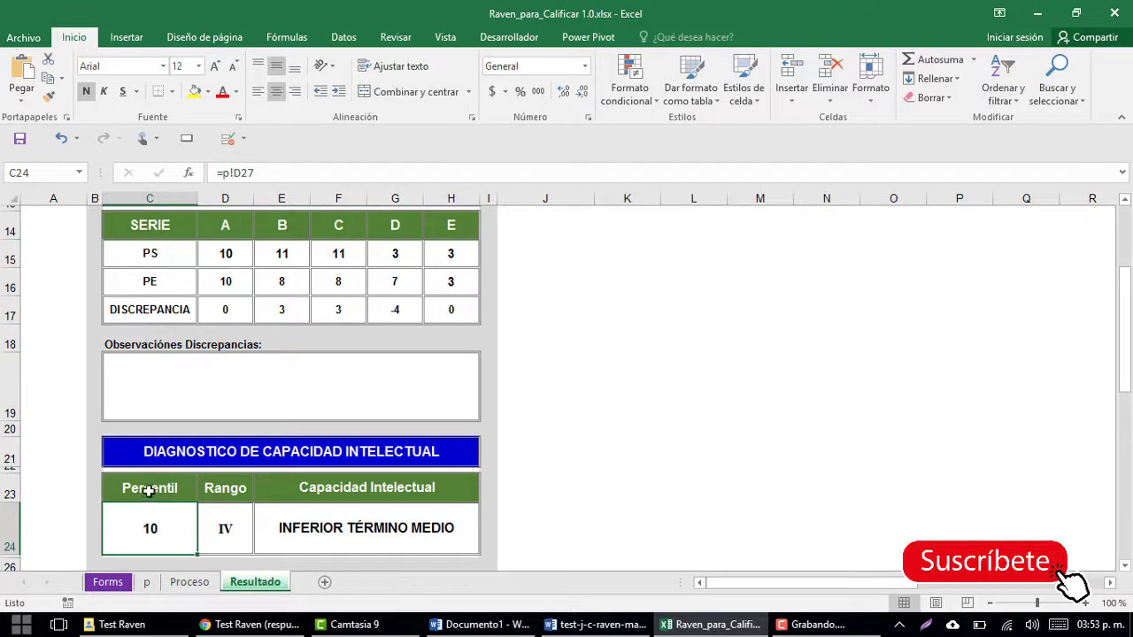
left_click(221, 496)
left_click(224, 526)
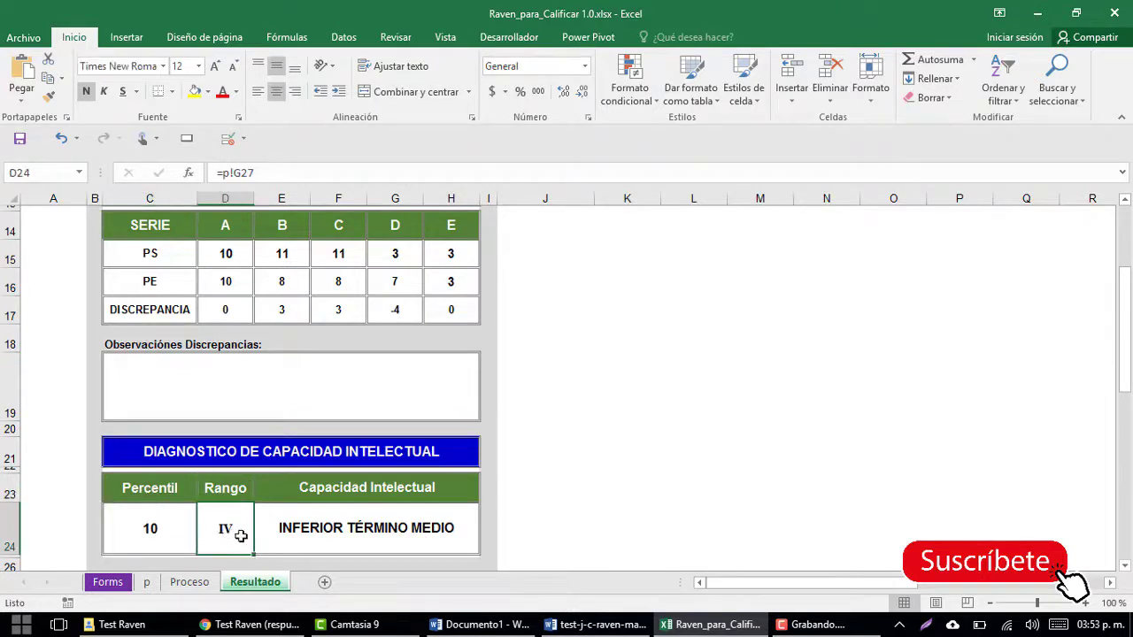
left_click(322, 494)
scroll(325, 519, "down", 2)
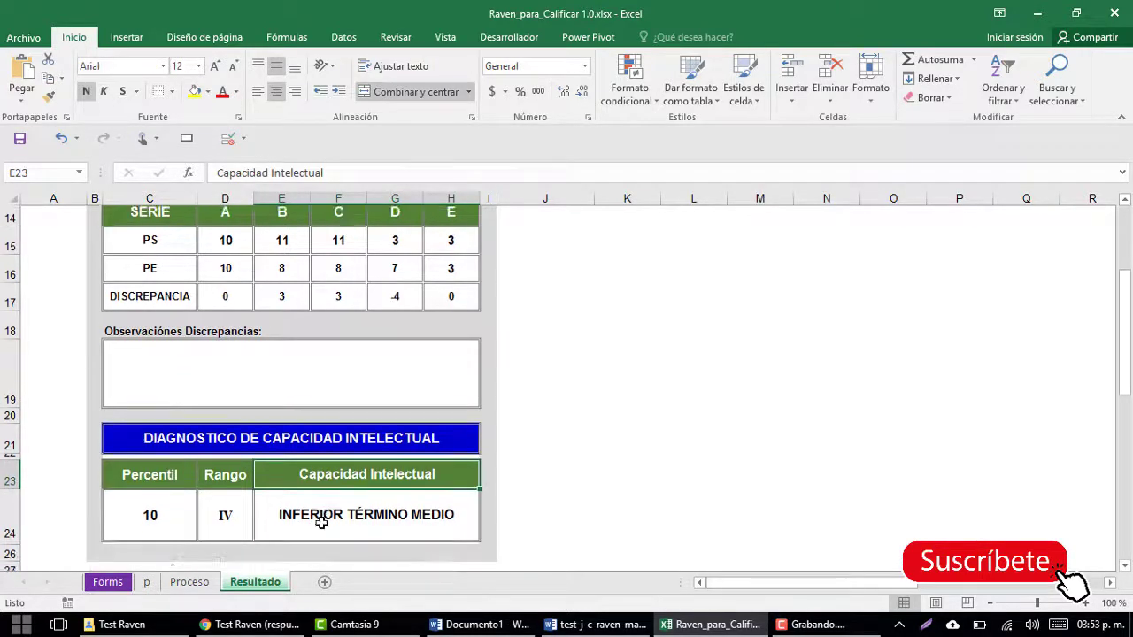
left_click(326, 398)
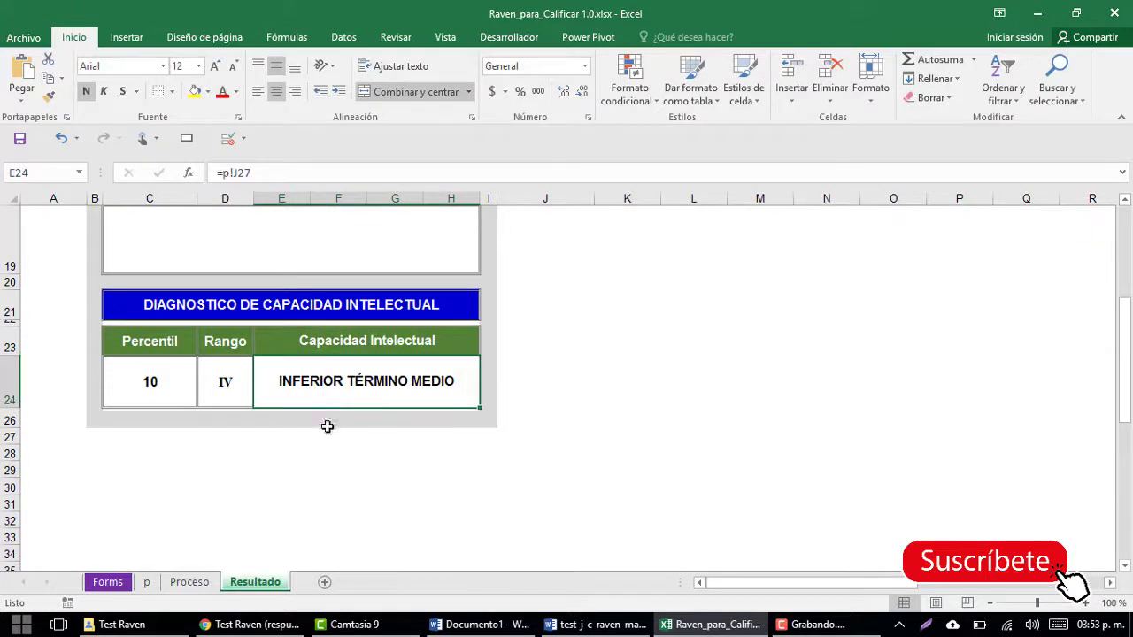
scroll(225, 429, "up", 5)
scroll(177, 398, "up", 1)
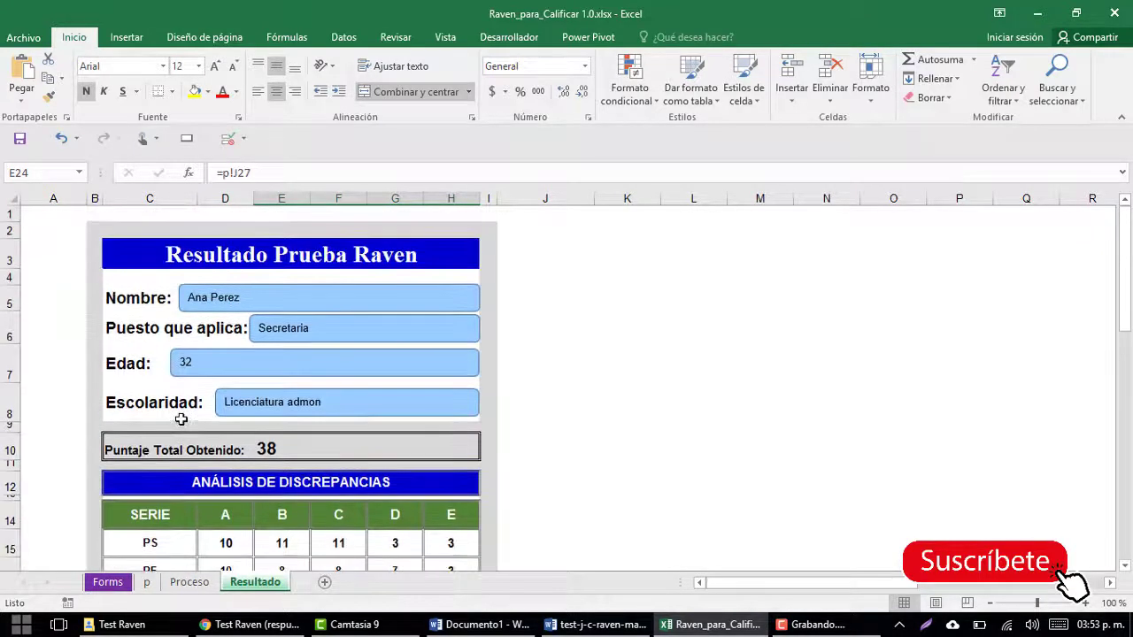
left_click(65, 216)
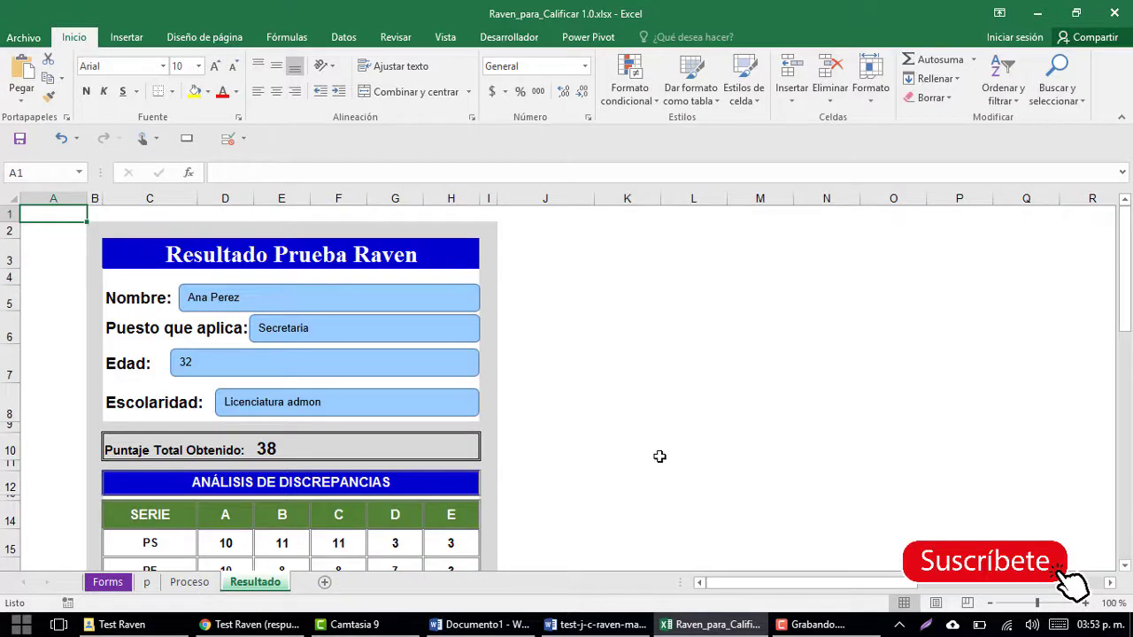
left_click(540, 230)
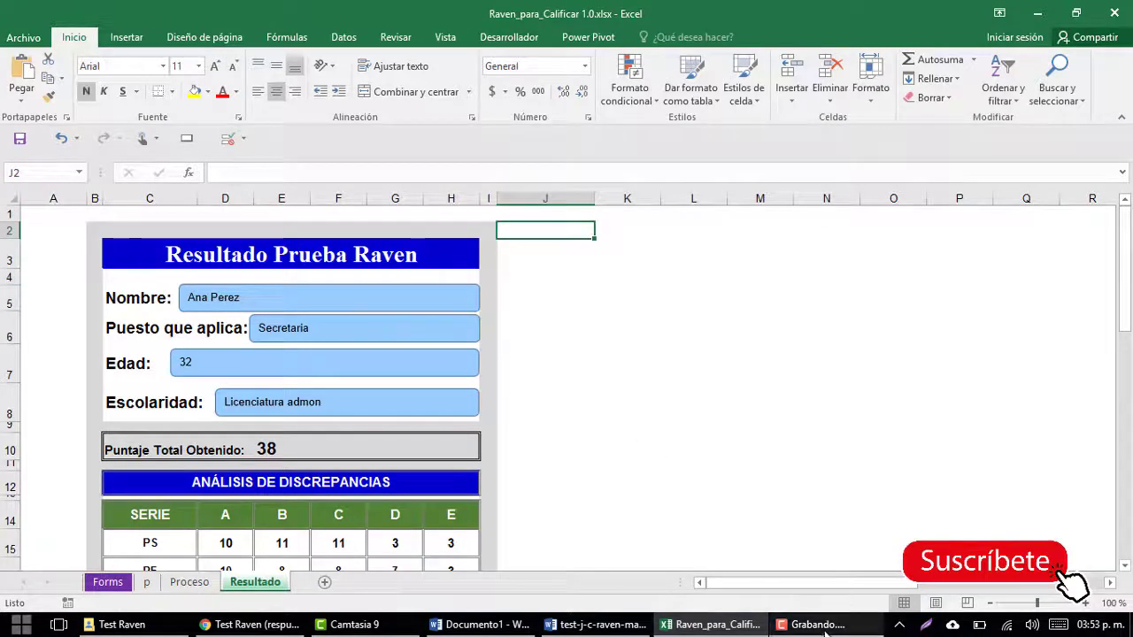